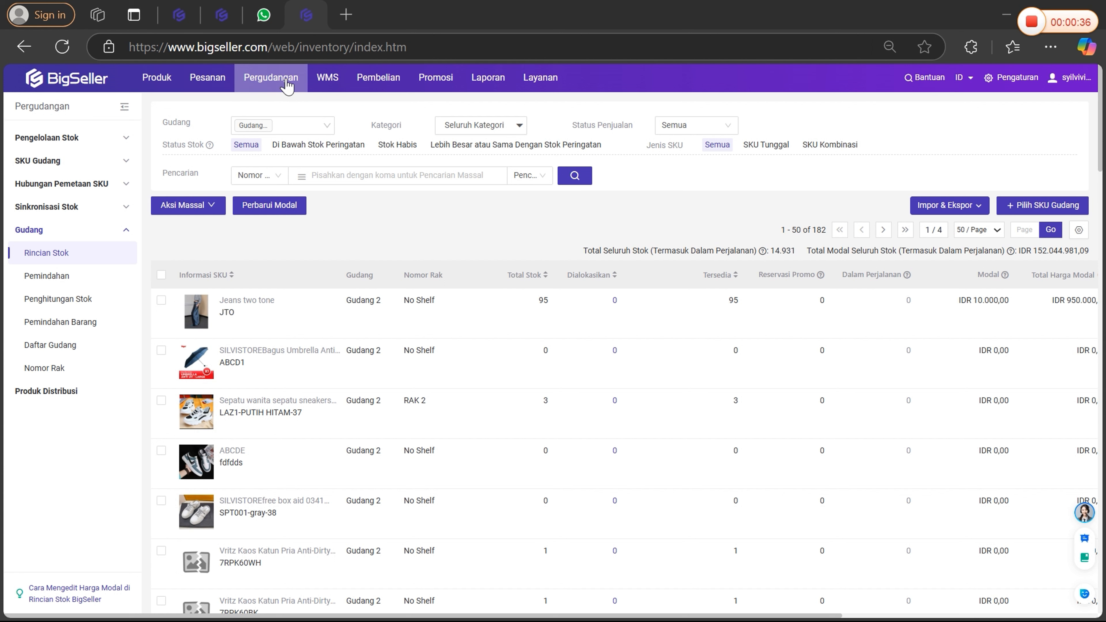
Set the warehouse filter of the stock list to Semua Gudang and check the available warehouse options.
{"action": "mouse_move", "coordinate": [271, 79]}
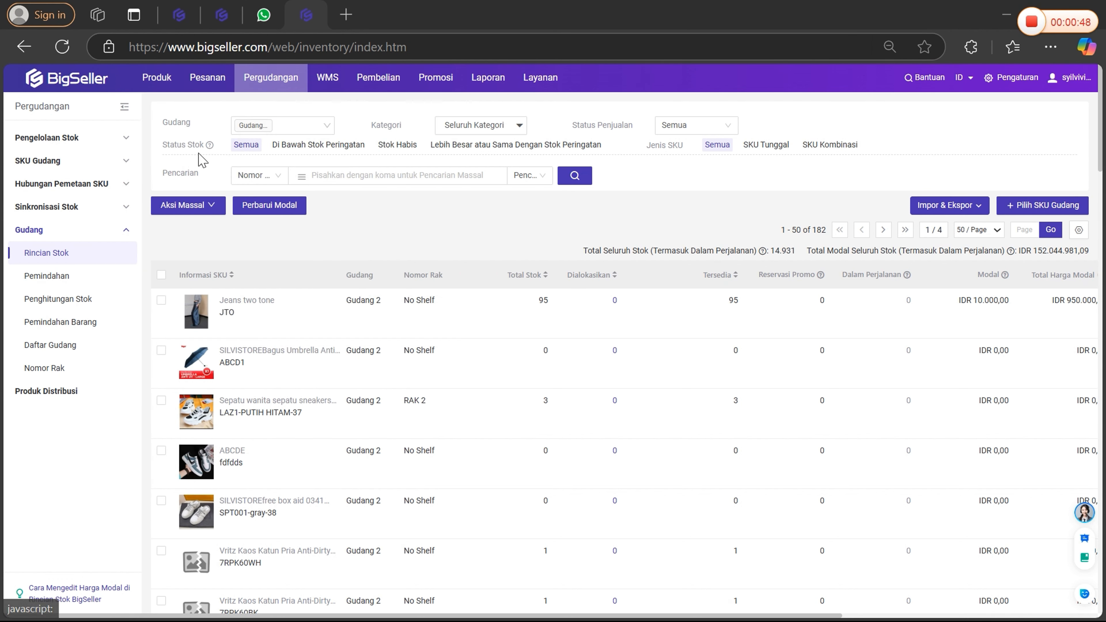
{"action": "left_click", "coordinate": [326, 126]}
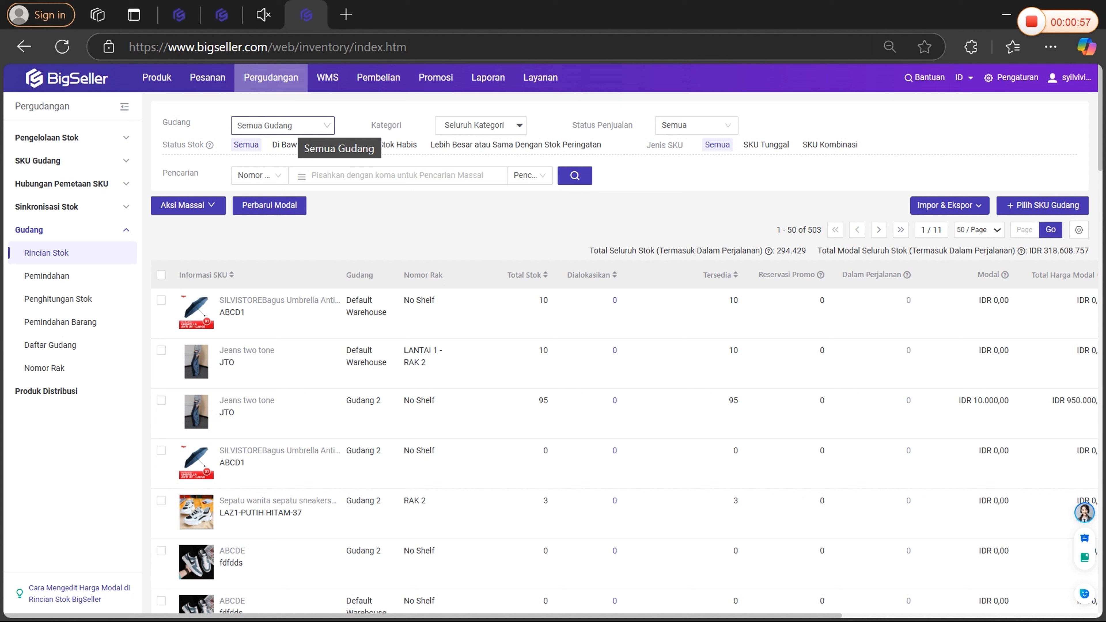
{"action": "left_click", "coordinate": [283, 126]}
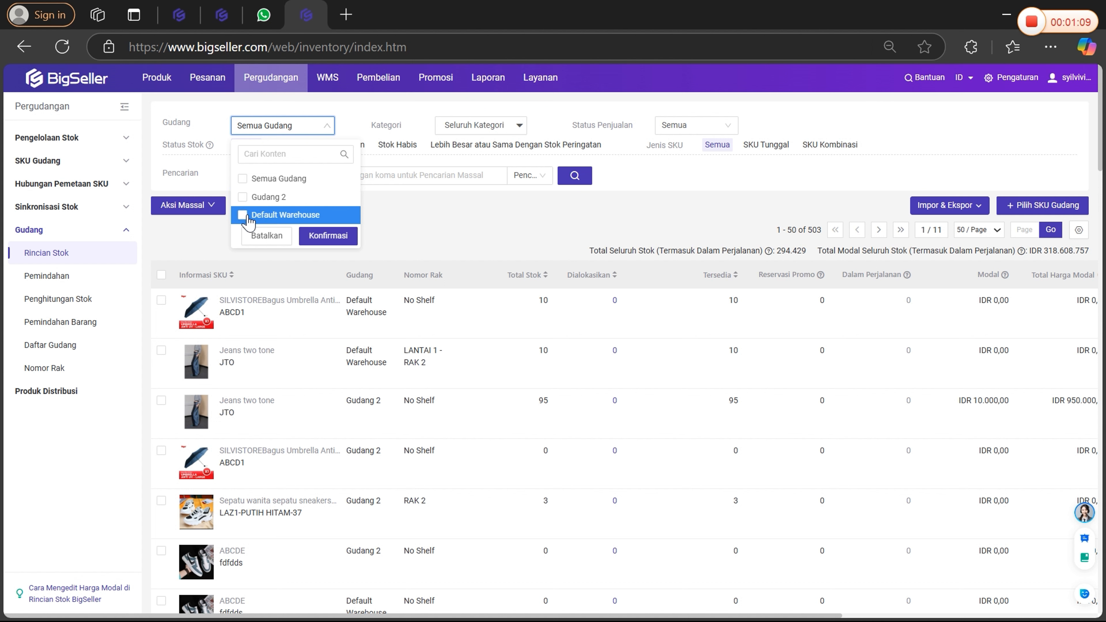
{"action": "left_click", "coordinate": [267, 236]}
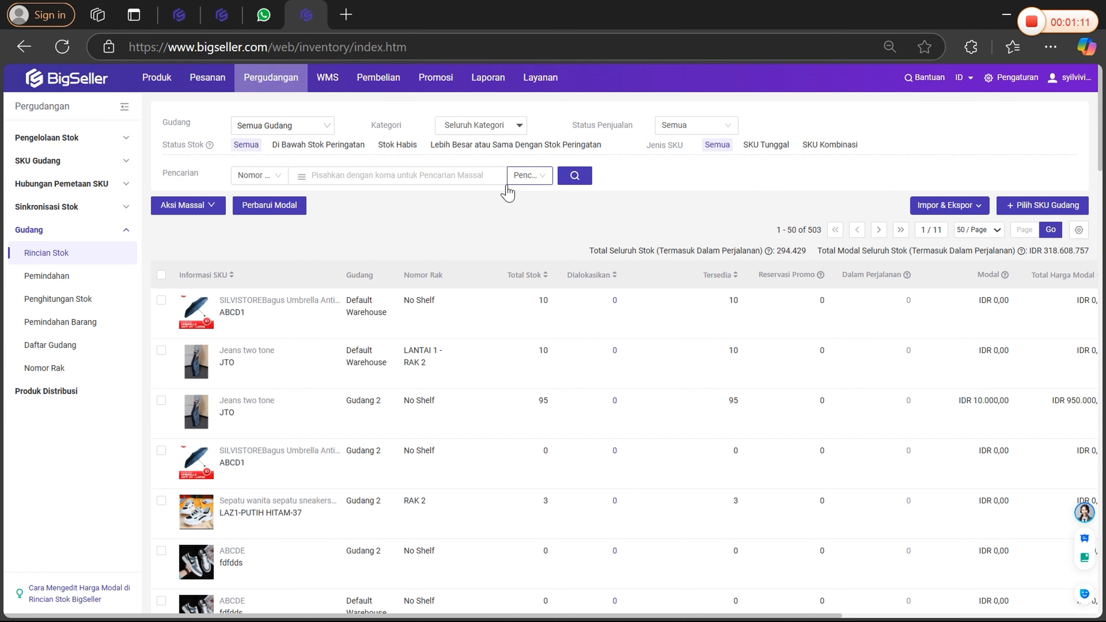
Examine the stock list columns from Nomor Rak through Reservasi Promo and Dalam Perjalanan.
{"action": "scroll", "coordinate": [479, 305], "scroll_direction": "down", "scroll_amount": 1}
{"action": "scroll", "coordinate": [480, 305], "scroll_direction": "down", "scroll_amount": 2}
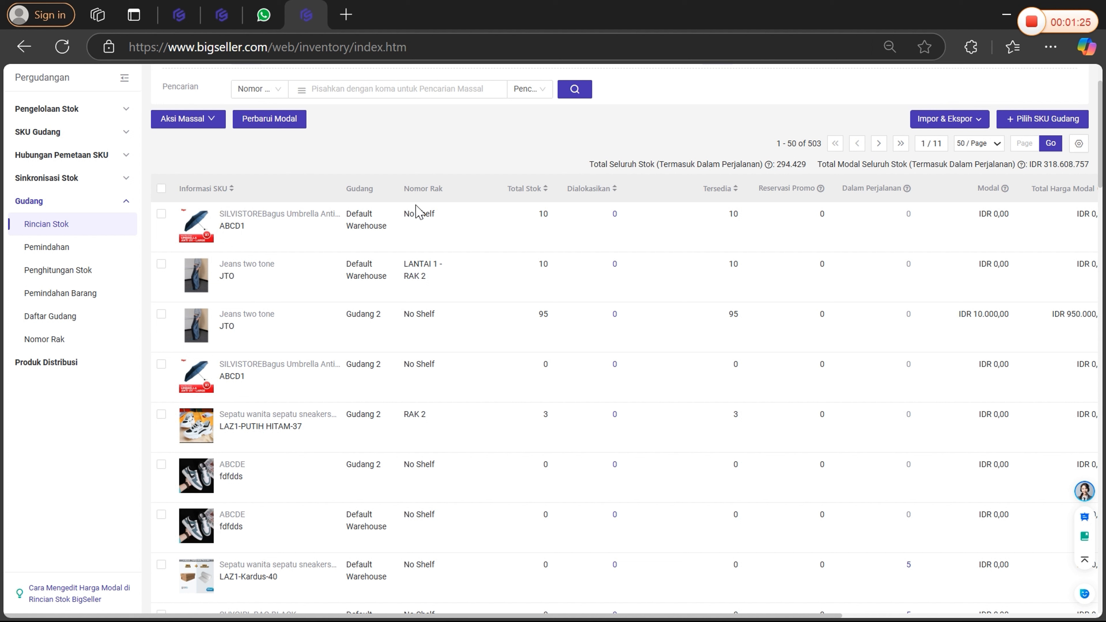
{"action": "left_click_drag", "start_coordinate": [402, 189], "coordinate": [450, 188]}
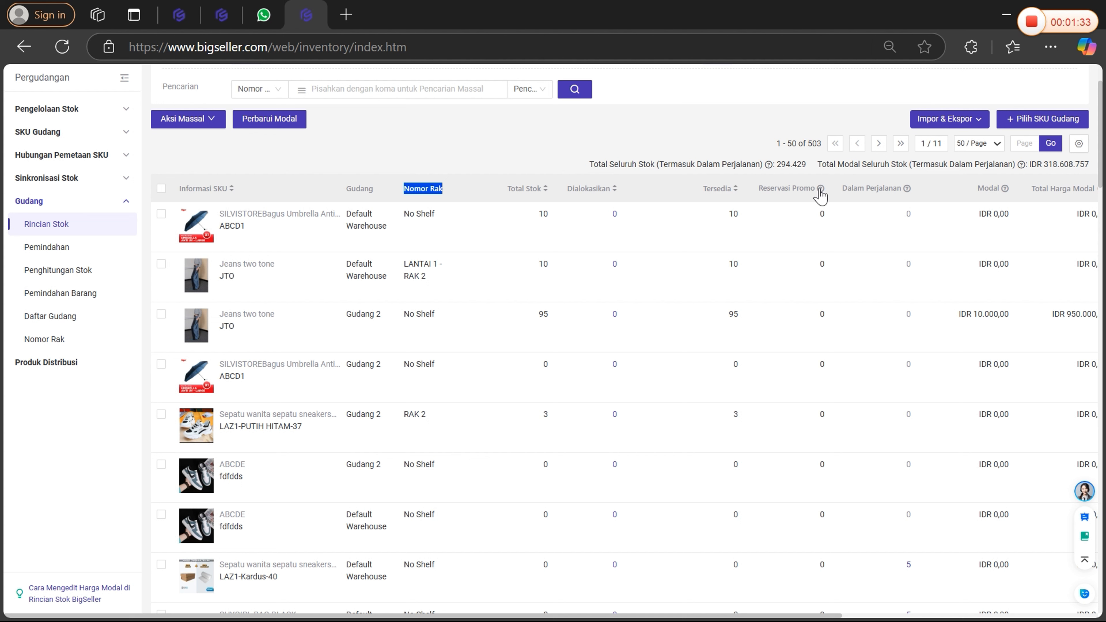
{"action": "mouse_move", "coordinate": [821, 195]}
{"action": "mouse_move", "coordinate": [909, 196]}
{"action": "double_click", "coordinate": [908, 214]}
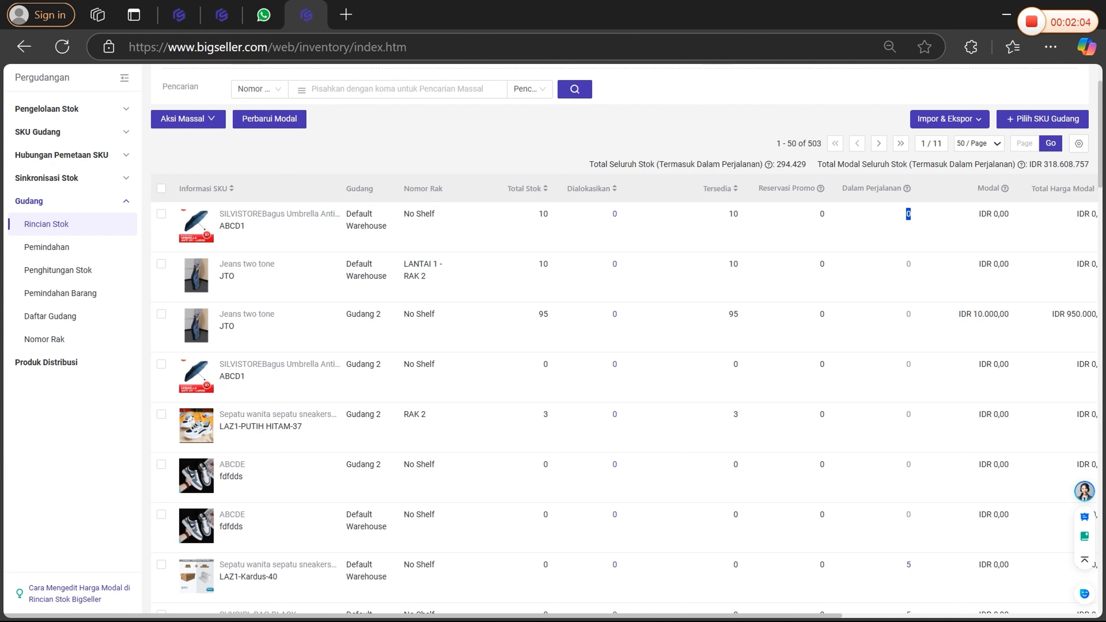
{"action": "left_click", "coordinate": [765, 142]}
Examine the Modal, Total Harga Modal, Stok Peringatan, sales estimate and Aksi columns of the stock list.
{"action": "mouse_move", "coordinate": [932, 223]}
{"action": "scroll", "coordinate": [933, 228], "scroll_direction": "right", "scroll_amount": 2}
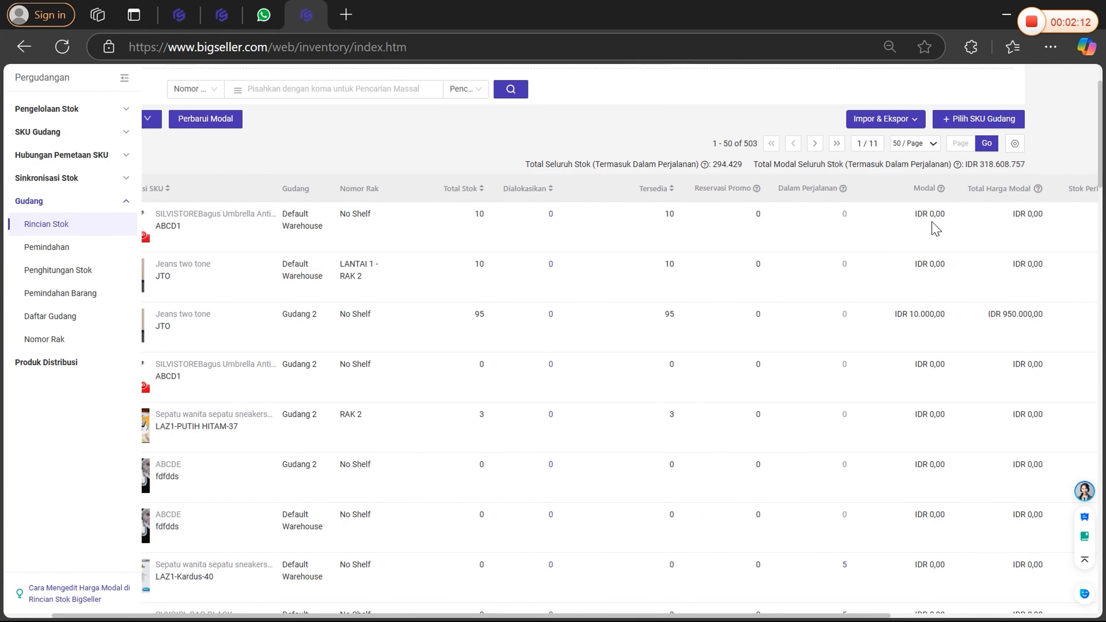
{"action": "scroll", "coordinate": [828, 233], "scroll_direction": "left", "scroll_amount": 1}
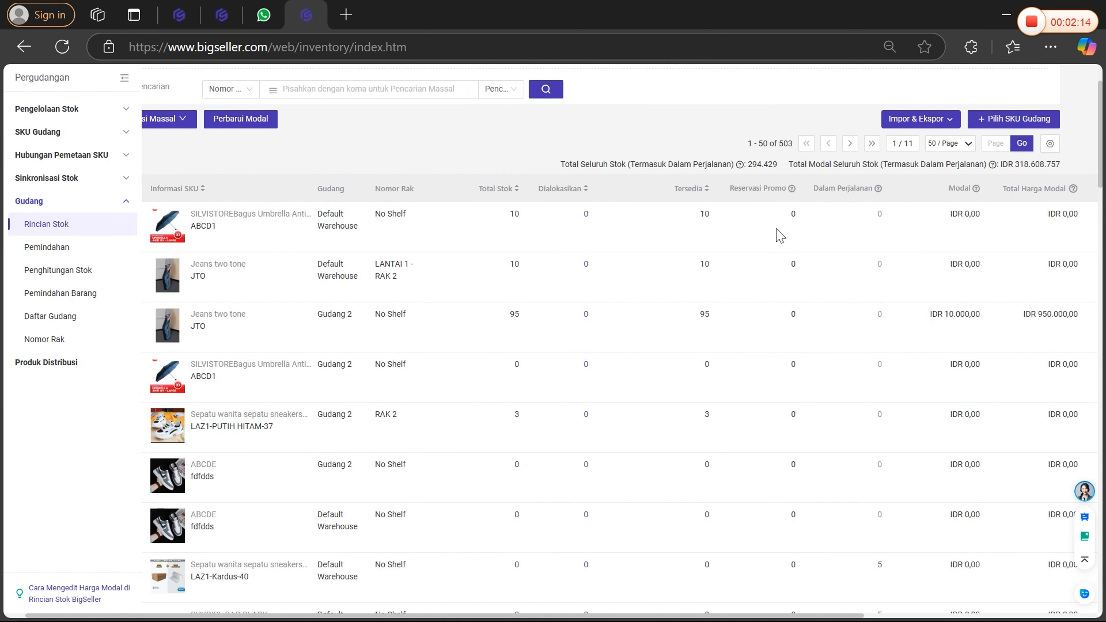
{"action": "scroll", "coordinate": [936, 205], "scroll_direction": "right", "scroll_amount": 4}
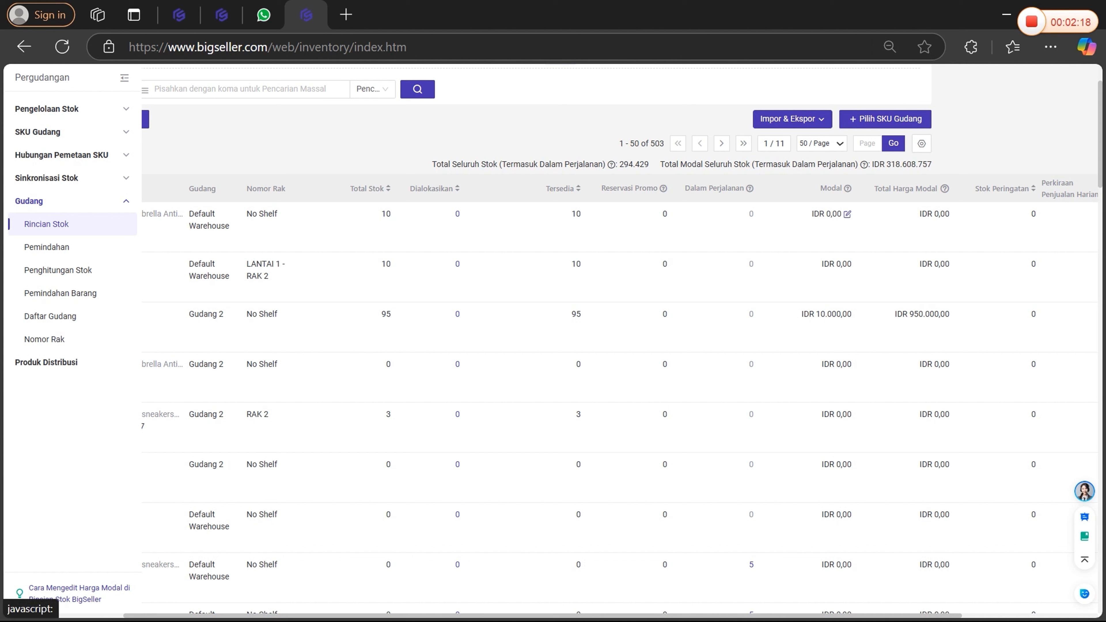
{"action": "mouse_move", "coordinate": [944, 195]}
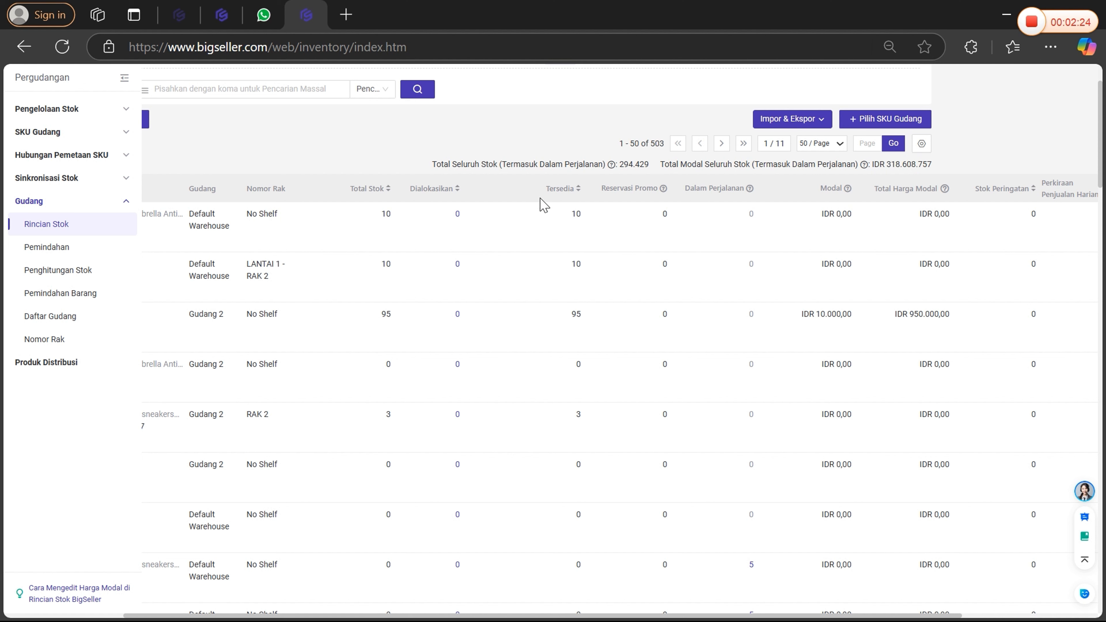
{"action": "scroll", "coordinate": [945, 222], "scroll_direction": "right", "scroll_amount": 4}
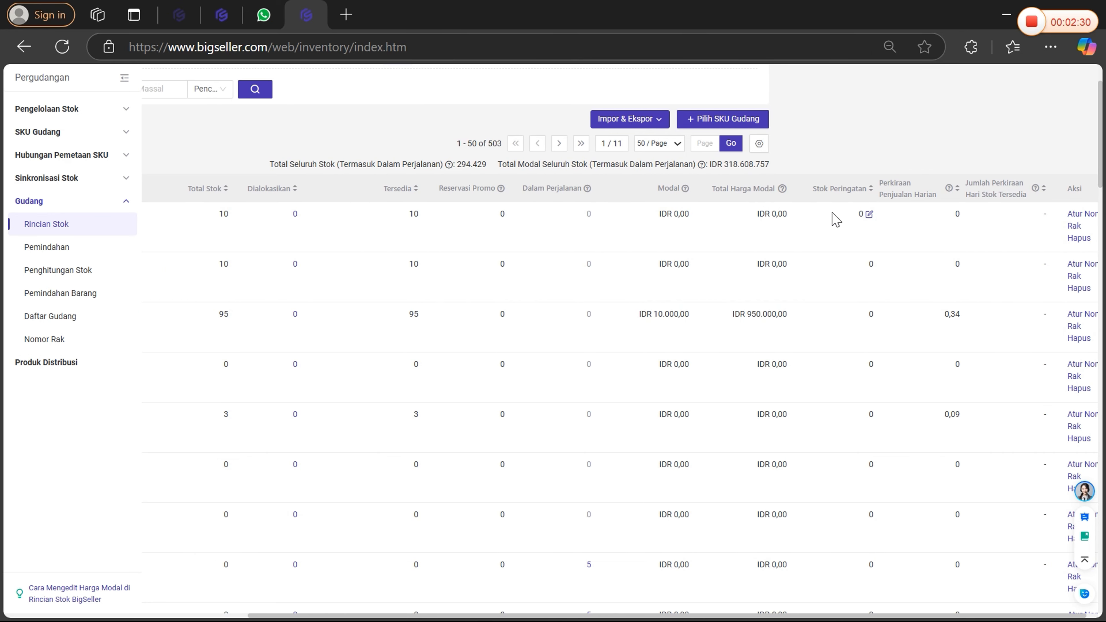
{"action": "scroll", "coordinate": [834, 220], "scroll_direction": "left", "scroll_amount": 2}
{"action": "scroll", "coordinate": [808, 218], "scroll_direction": "left", "scroll_amount": 6}
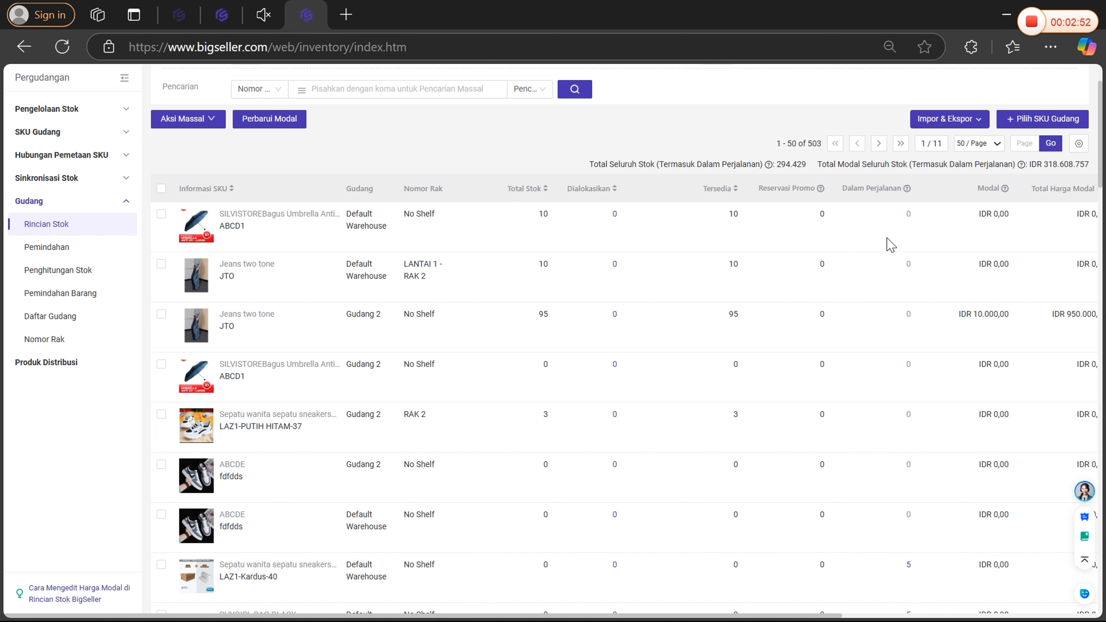
Set the Stok Peringatan of SKU ABCD1 in Default Warehouse to 5 and save it.
{"action": "scroll", "coordinate": [891, 244], "scroll_direction": "right", "scroll_amount": 8}
{"action": "left_click", "coordinate": [838, 200]}
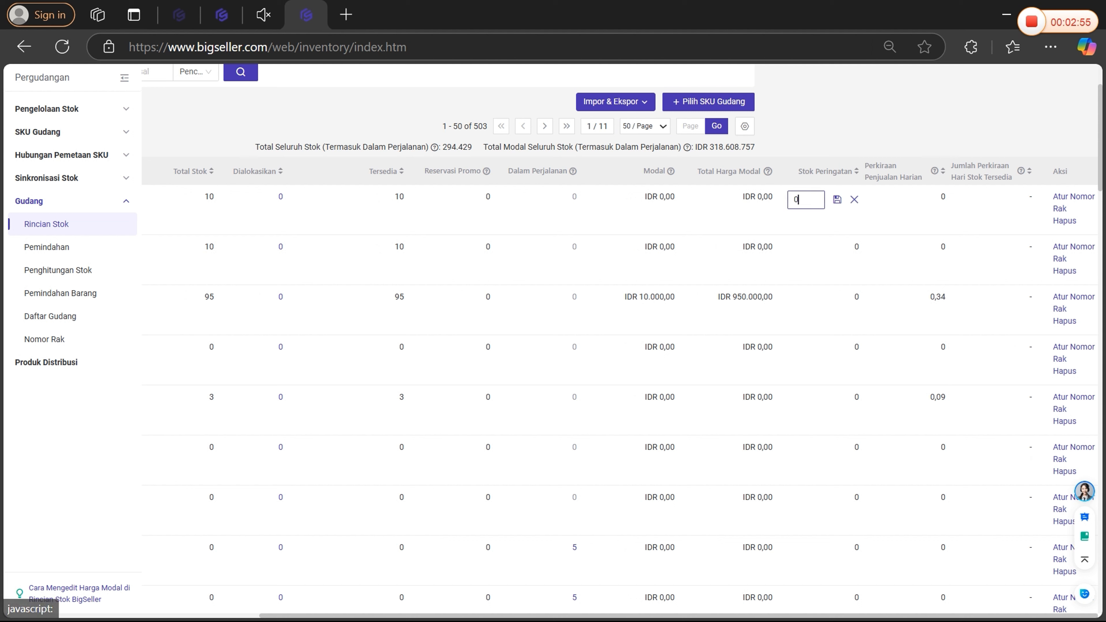
{"action": "key", "text": "BackSpace"}
{"action": "type", "text": "5"}
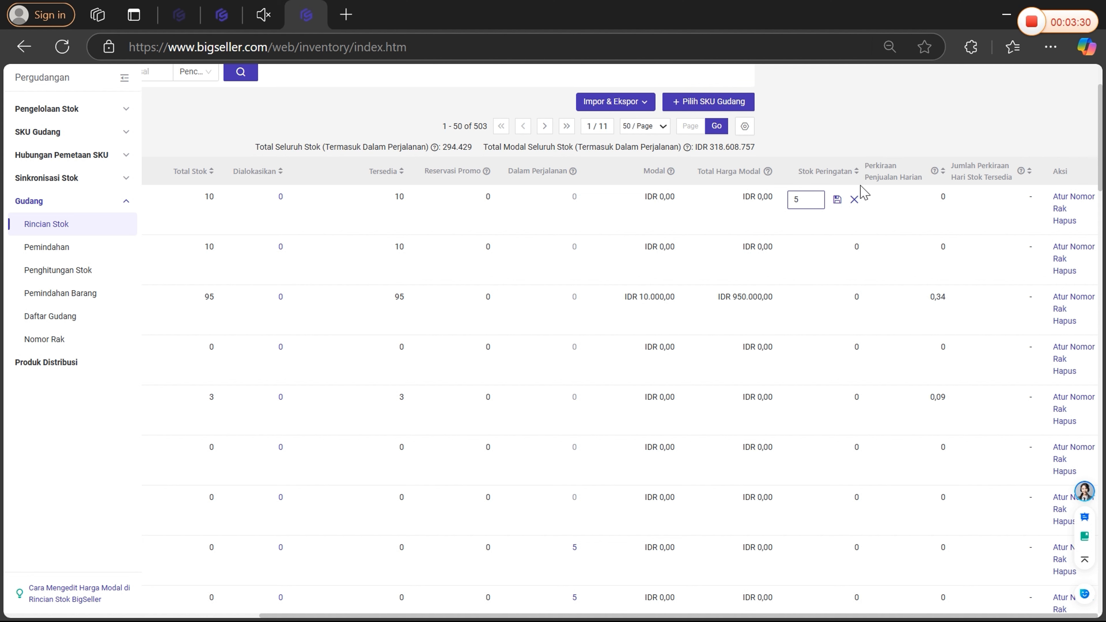
{"action": "left_click", "coordinate": [837, 200]}
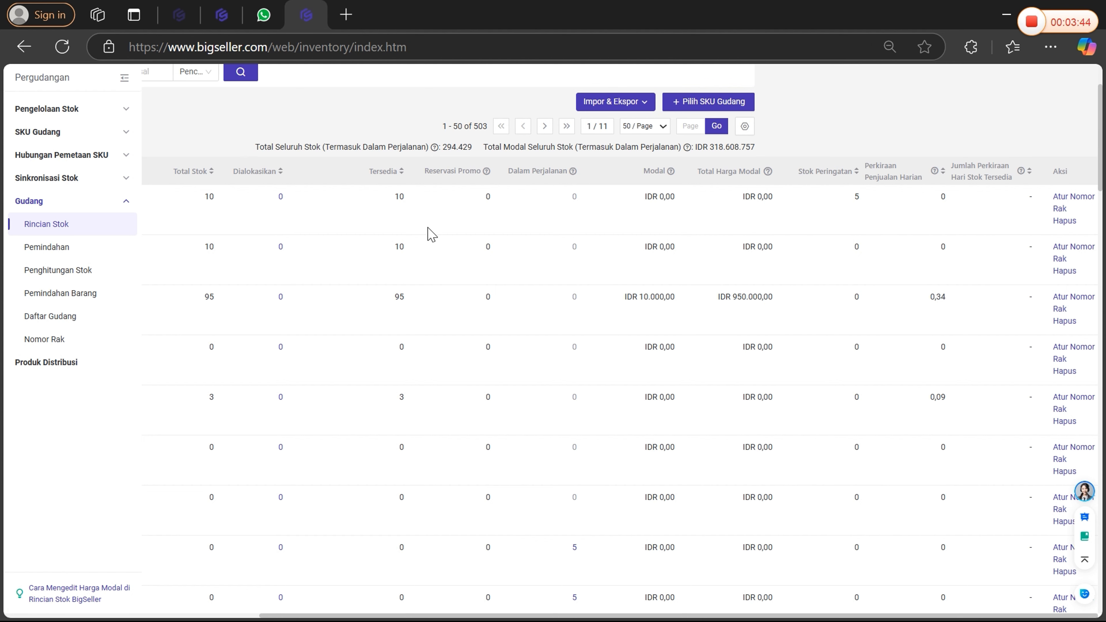
Print 10 labels each for the Default Warehouse SKUs ABCD1 and JTO, and dismiss the result message back in the stock list.
{"action": "scroll", "coordinate": [440, 227], "scroll_direction": "left", "scroll_amount": 5}
{"action": "left_click", "coordinate": [212, 104]}
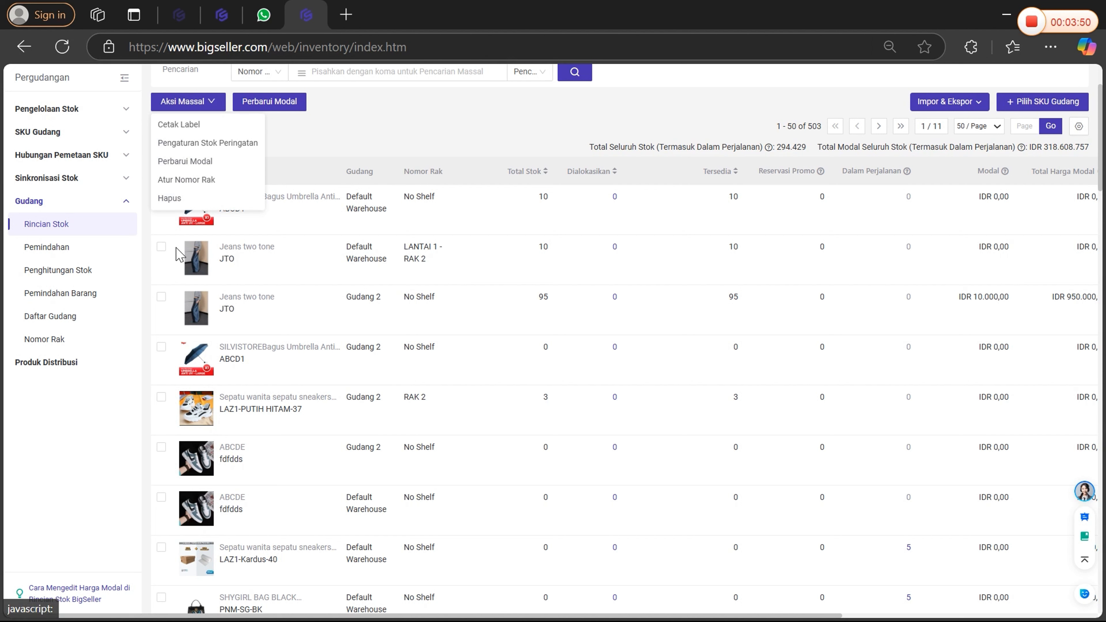
{"action": "left_click", "coordinate": [161, 197]}
{"action": "left_click", "coordinate": [161, 276]}
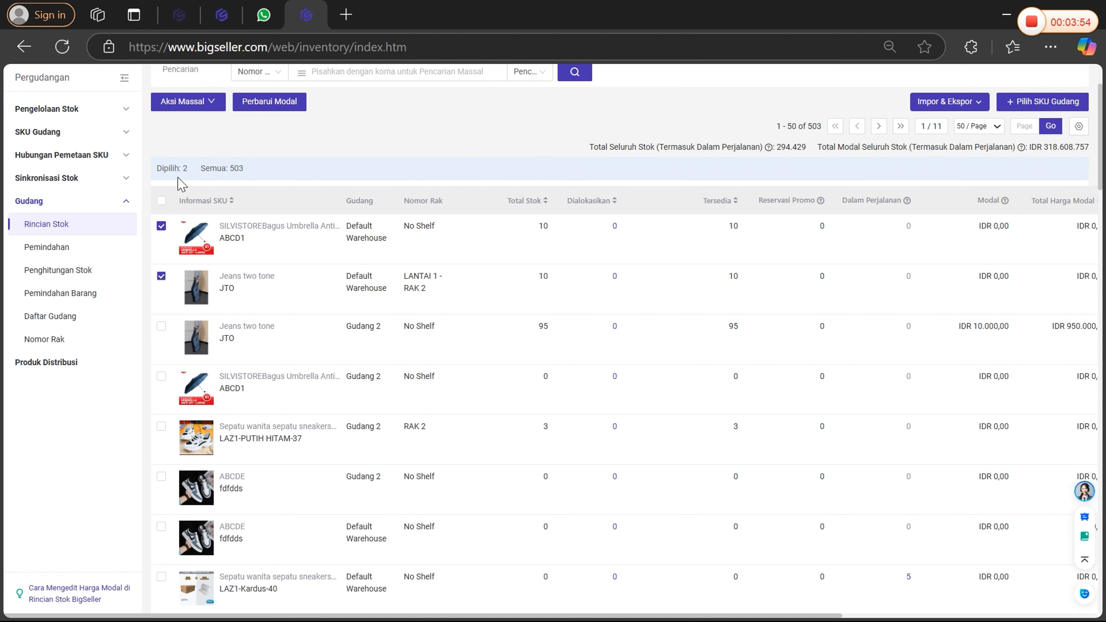
{"action": "left_click", "coordinate": [183, 101]}
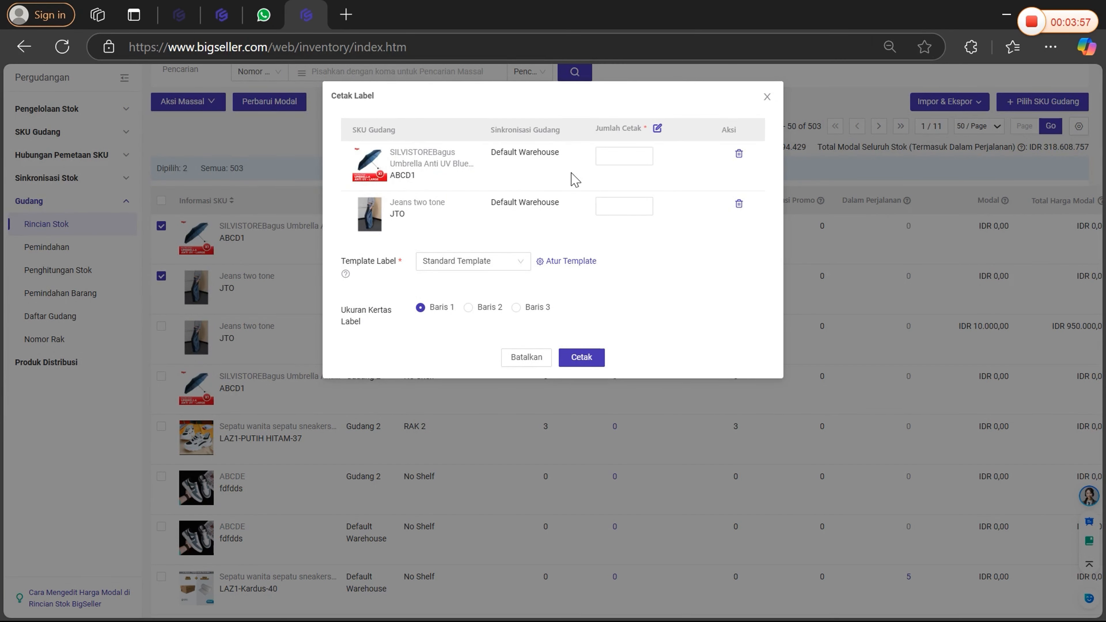
{"action": "left_click", "coordinate": [608, 156]}
{"action": "left_click", "coordinate": [624, 209]}
{"action": "type", "text": "10"}
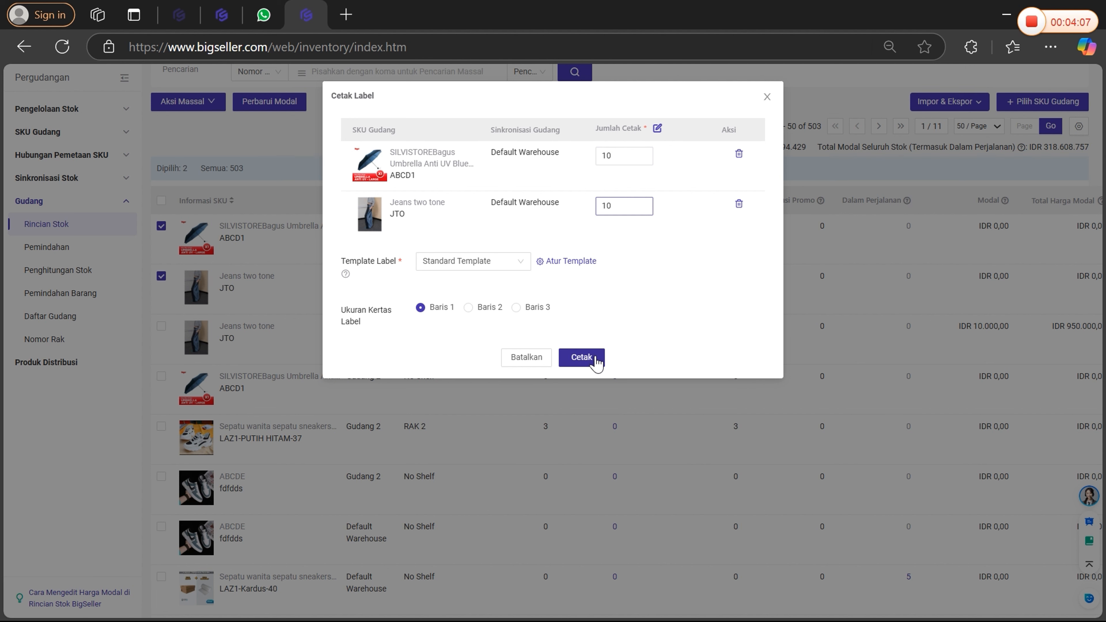
{"action": "left_click", "coordinate": [593, 358]}
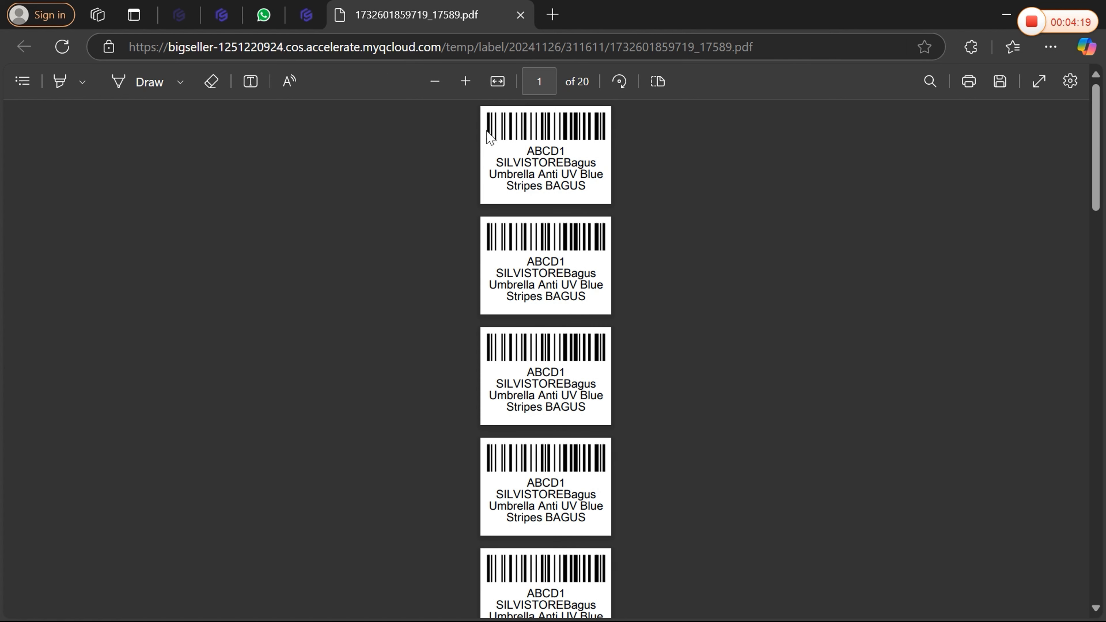
{"action": "left_click", "coordinate": [307, 18]}
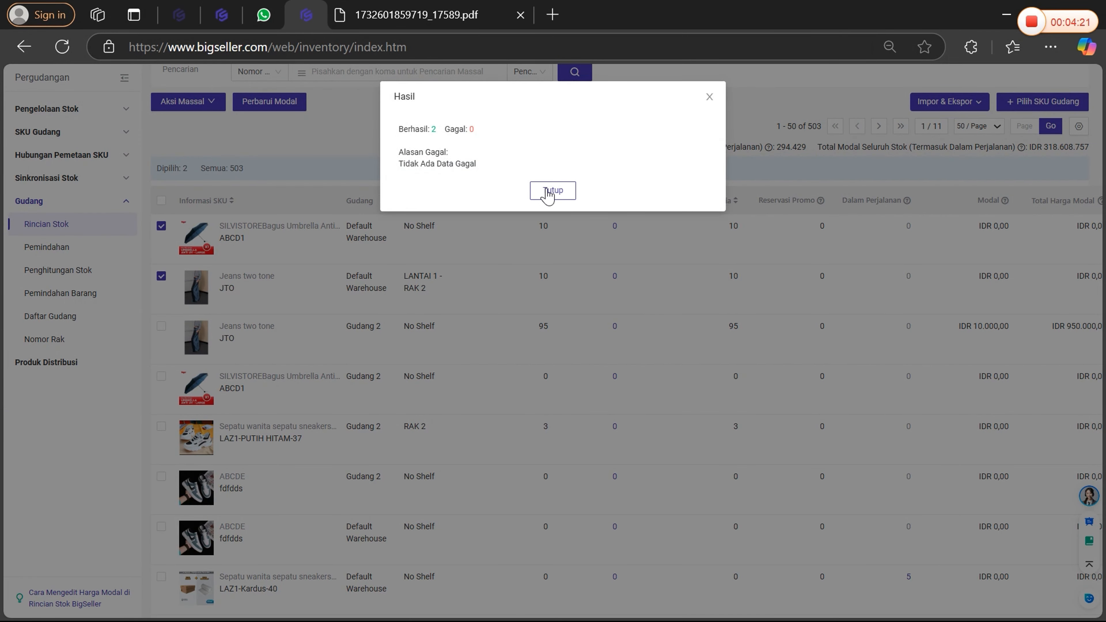
{"action": "left_click", "coordinate": [553, 191]}
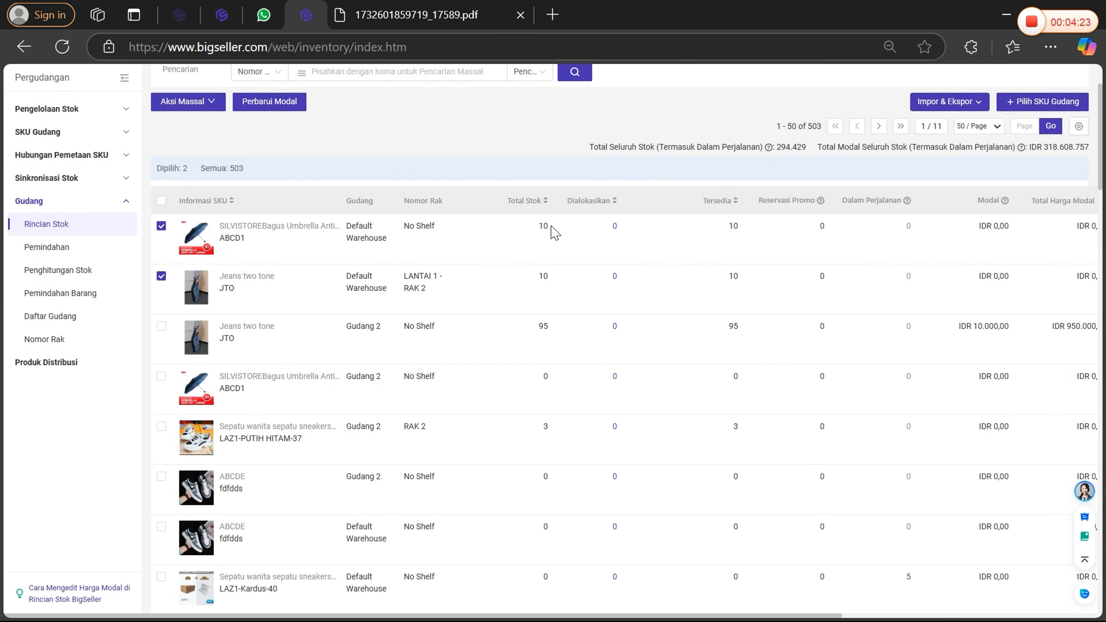
Increase the available stock of ABCD1 in Default Warehouse by 5 using the Tambah option.
{"action": "left_click", "coordinate": [731, 233]}
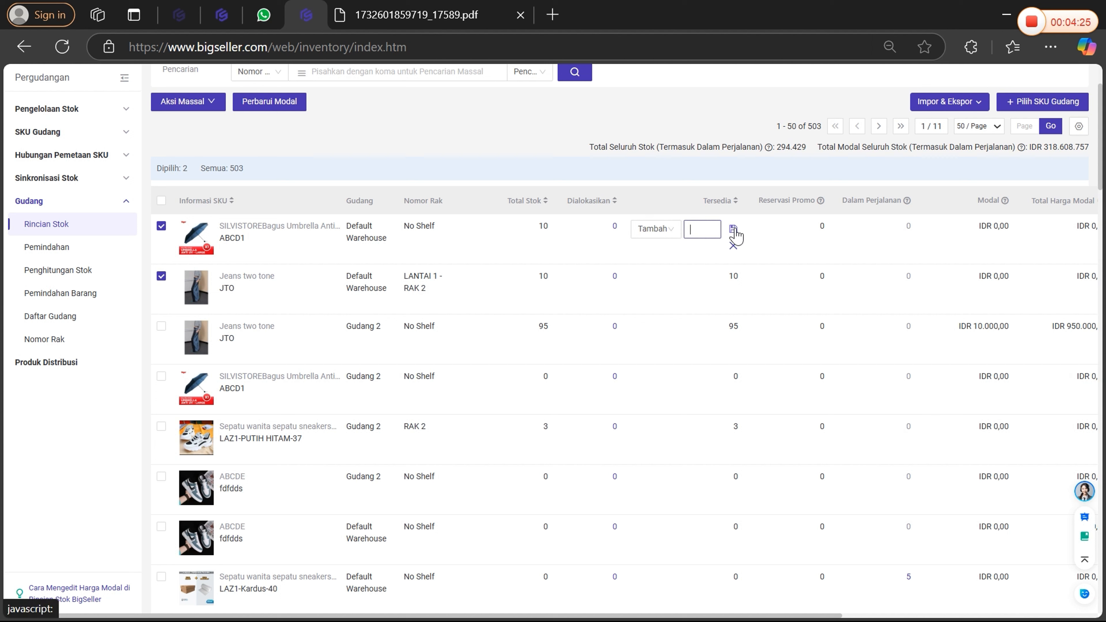
{"action": "left_click", "coordinate": [671, 233]}
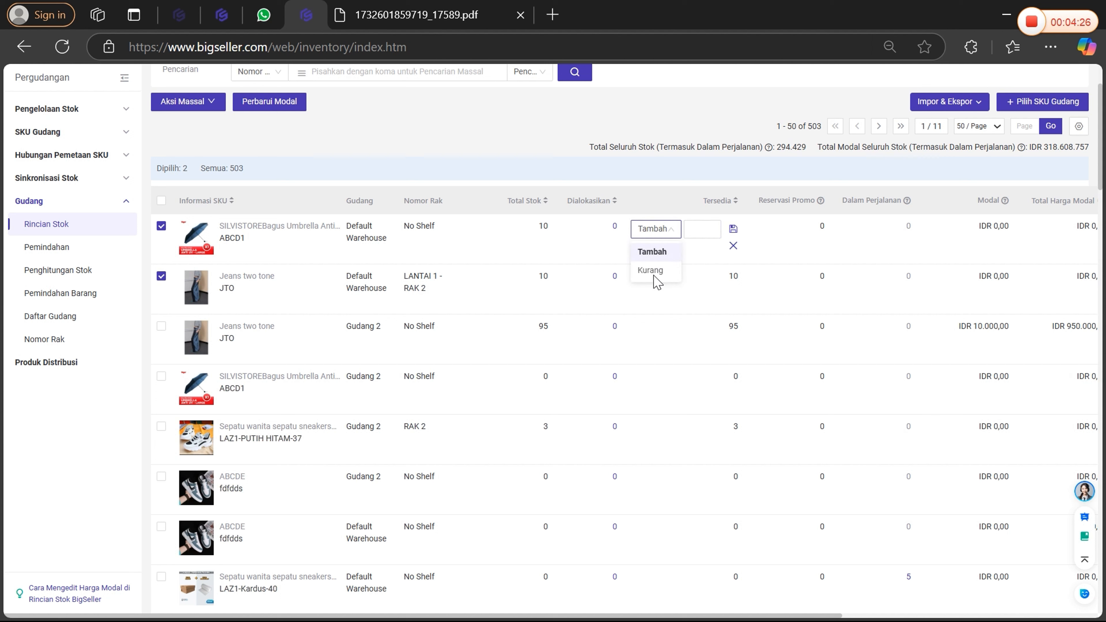
{"action": "left_click", "coordinate": [591, 164]}
{"action": "left_click_drag", "start_coordinate": [538, 226], "coordinate": [558, 229]}
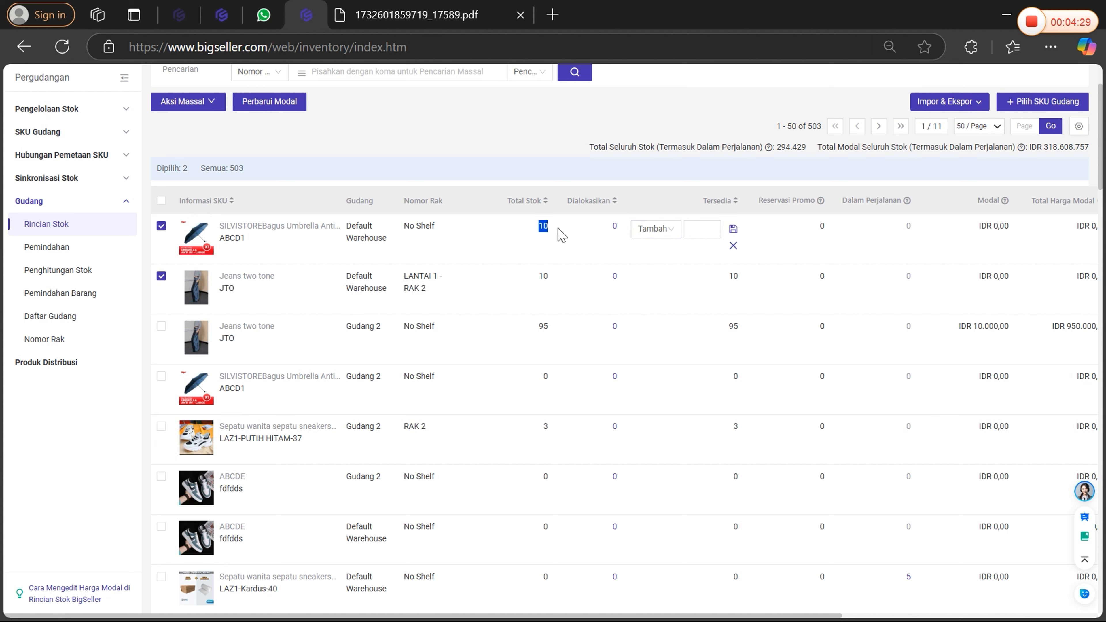
{"action": "left_click", "coordinate": [527, 154]}
{"action": "left_click", "coordinate": [692, 234]}
{"action": "left_click", "coordinate": [735, 230]}
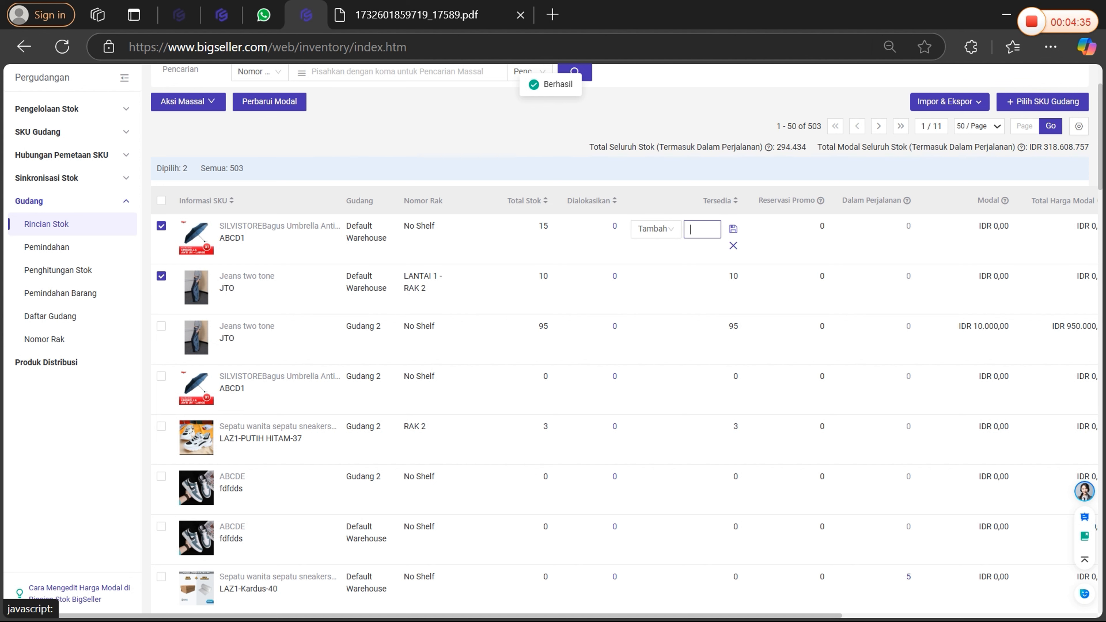
Reduce the available stock of ABCD1 in Default Warehouse by 5 using the Kurang option.
{"action": "left_click", "coordinate": [672, 235]}
{"action": "left_click", "coordinate": [654, 271]}
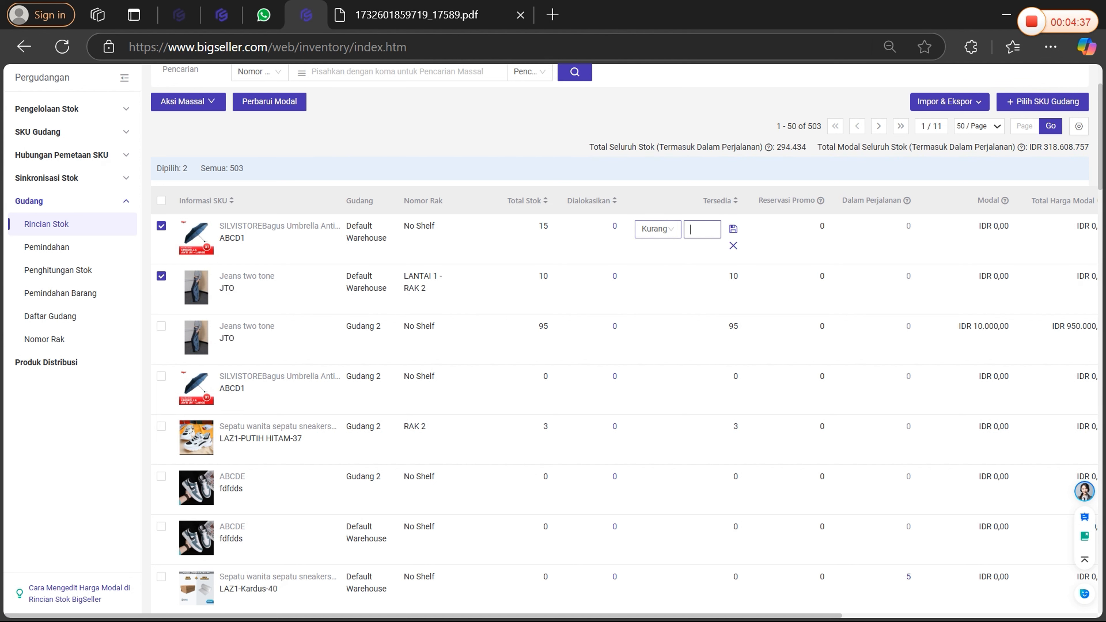
{"action": "left_click", "coordinate": [733, 229]}
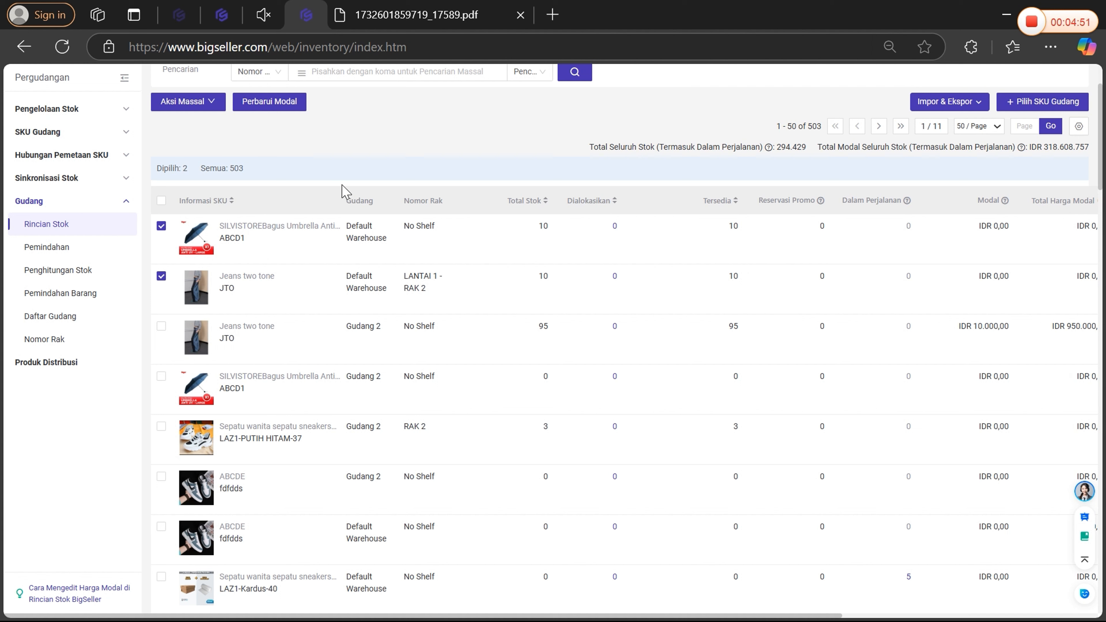
Select every SKU on the current page and clear the whole selection.
{"action": "mouse_move", "coordinate": [196, 236]}
{"action": "left_click", "coordinate": [162, 200]}
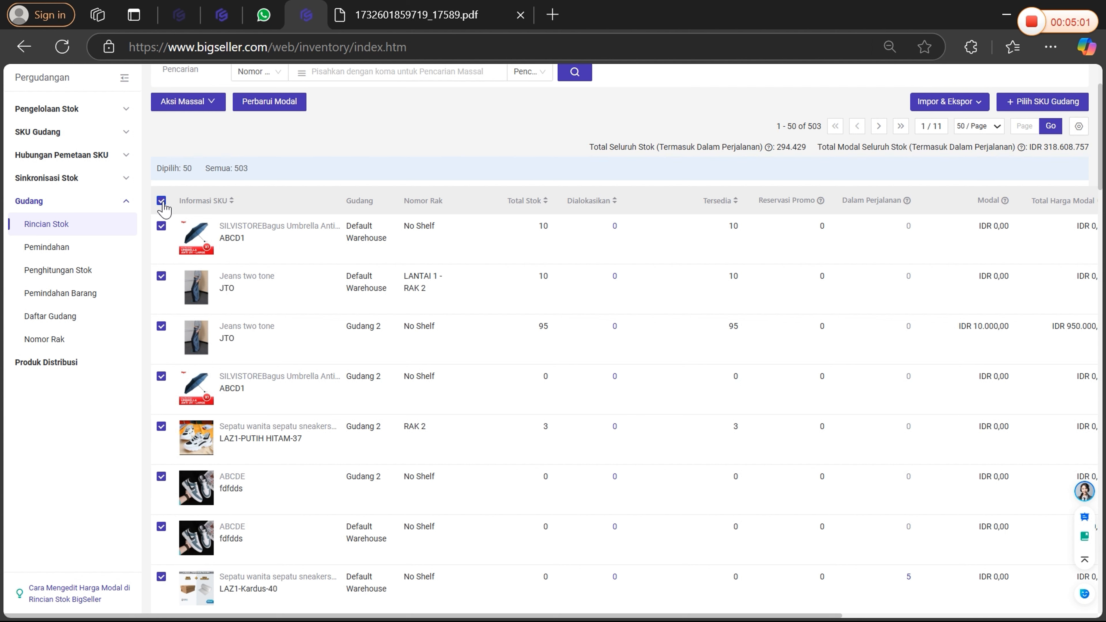
{"action": "left_click", "coordinate": [162, 202]}
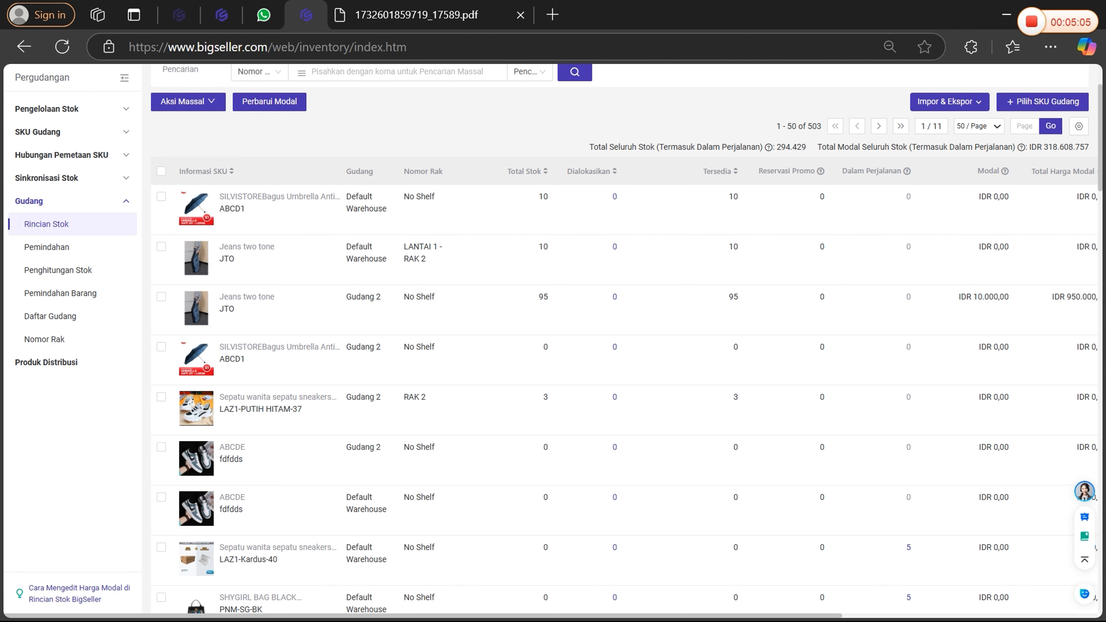
Check which new shelves are offered for ABCD1 in Default Warehouse, and cancel the shelf assignment.
{"action": "triple_click", "coordinate": [444, 202]}
{"action": "left_click", "coordinate": [502, 162]}
{"action": "scroll", "coordinate": [944, 233], "scroll_direction": "right", "scroll_amount": 8}
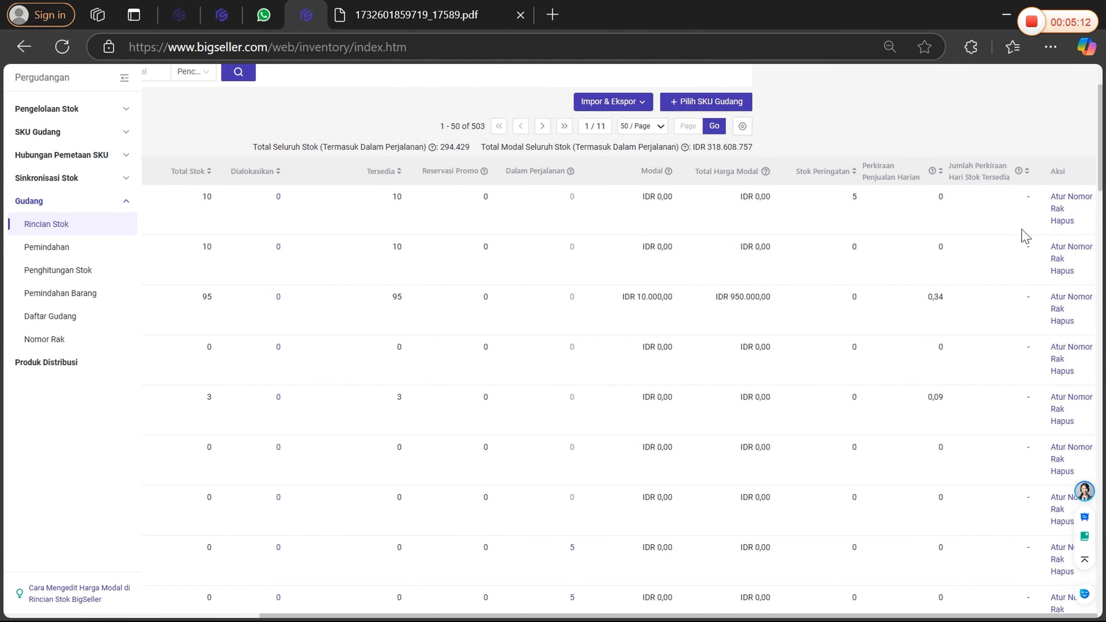
{"action": "left_click", "coordinate": [1072, 203]}
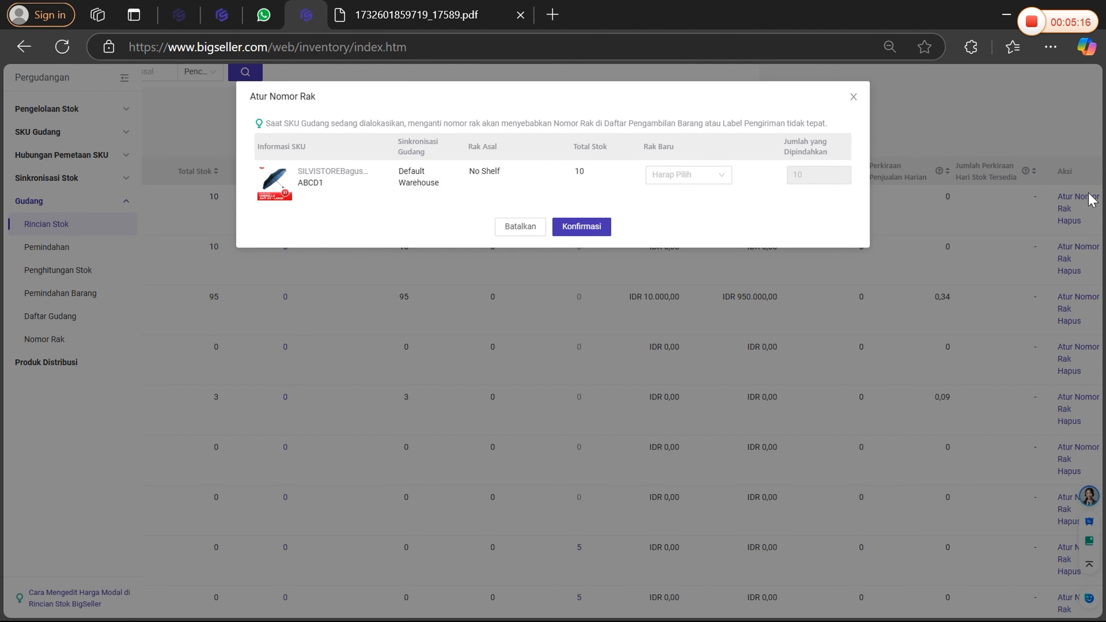
{"action": "left_click", "coordinate": [688, 175]}
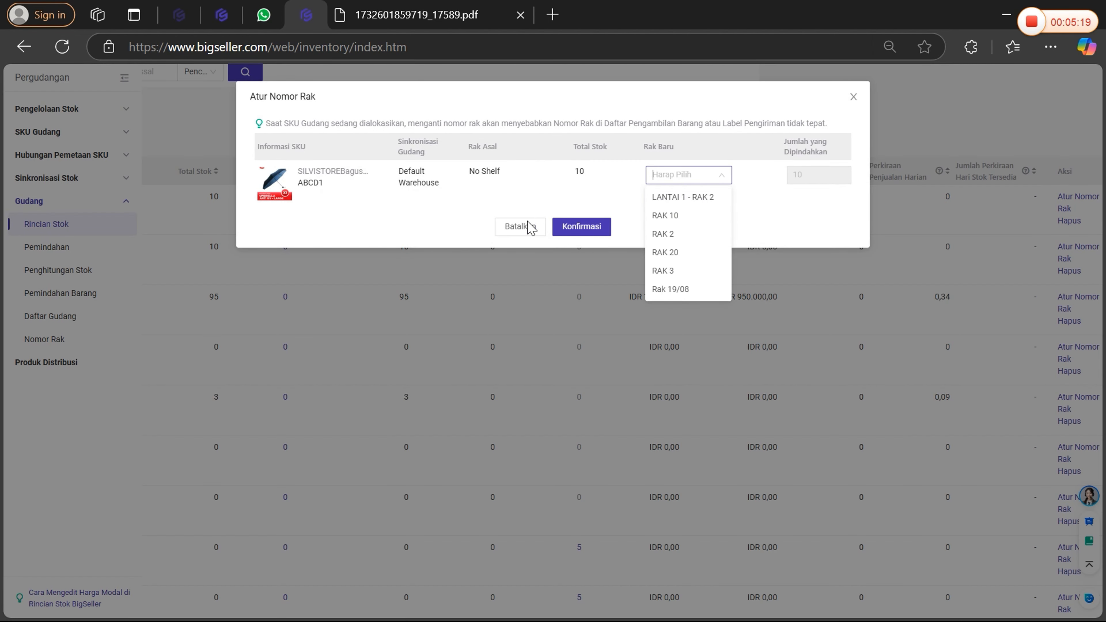
{"action": "left_click", "coordinate": [518, 226]}
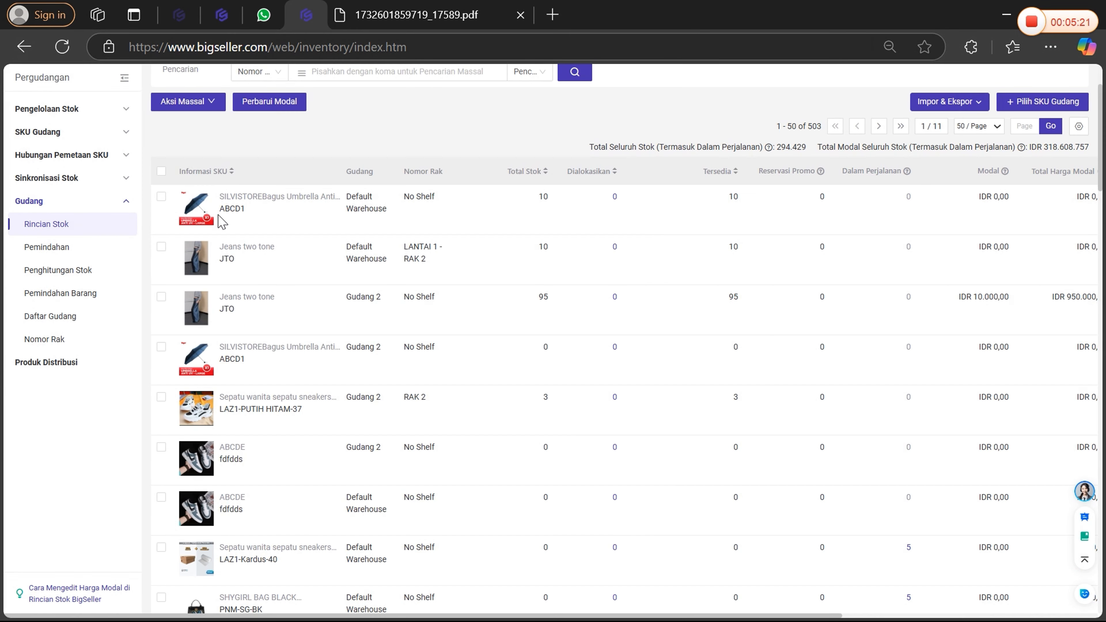
Filter the stock list to show only the Gudang 2 warehouse.
{"action": "left_click", "coordinate": [160, 171]}
{"action": "scroll", "coordinate": [159, 176], "scroll_direction": "up", "scroll_amount": 3}
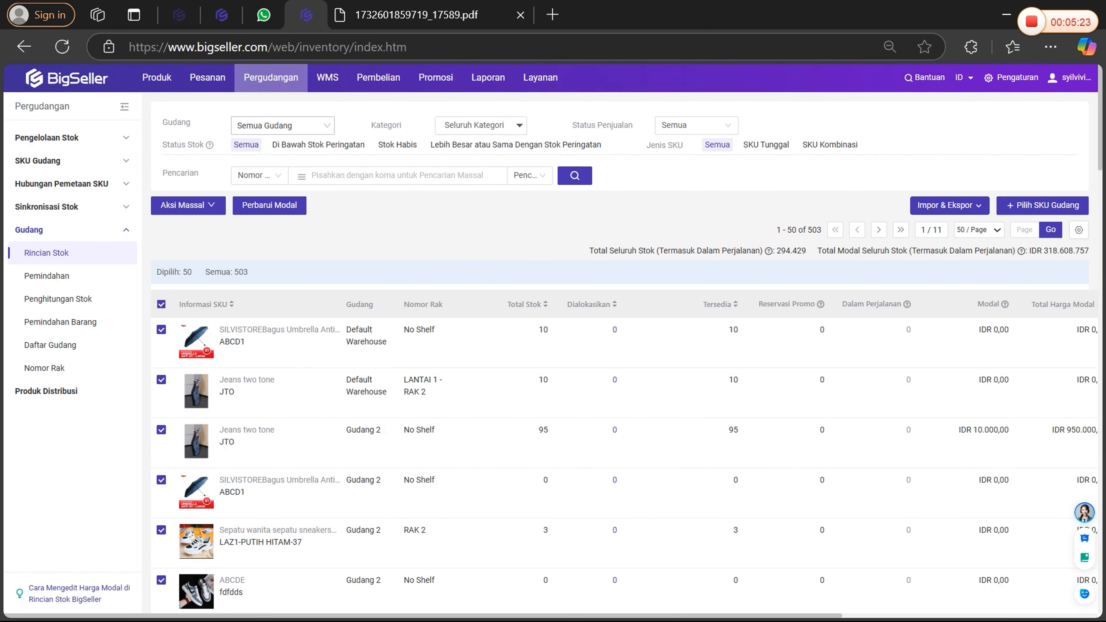
{"action": "left_click", "coordinate": [283, 125]}
{"action": "left_click", "coordinate": [266, 236]}
{"action": "left_click", "coordinate": [282, 125]}
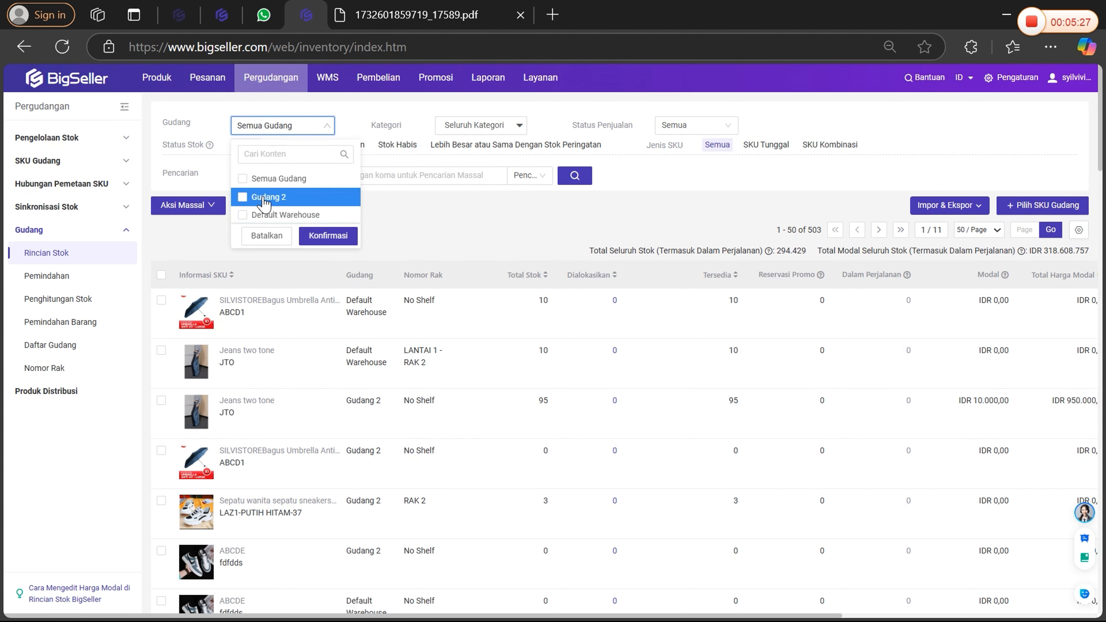
{"action": "left_click_drag", "start_coordinate": [271, 199], "coordinate": [264, 201]}
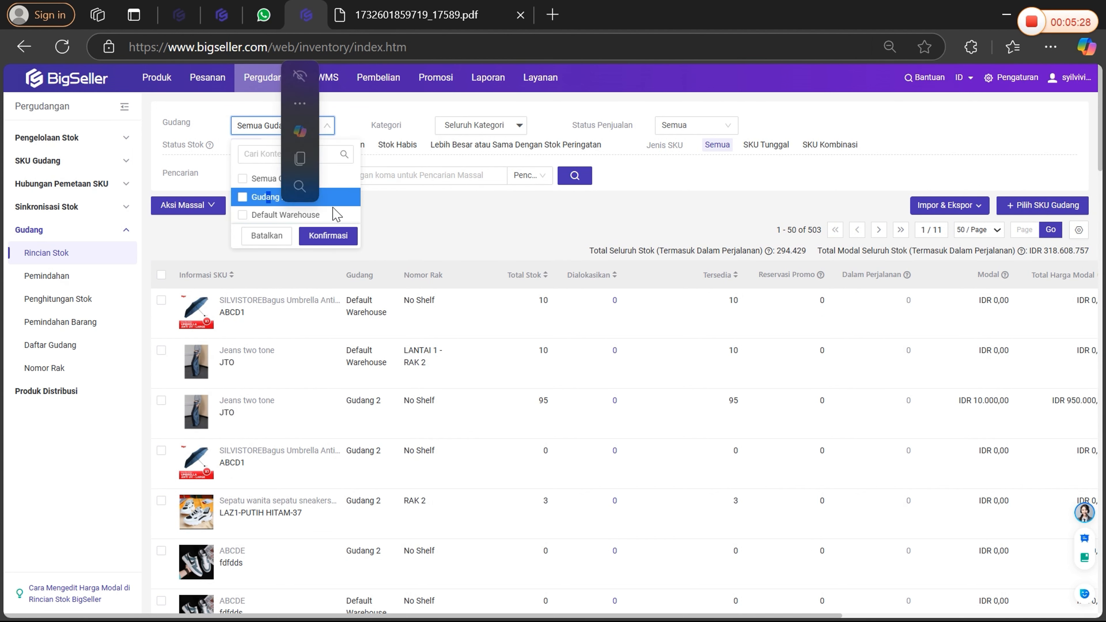
{"action": "left_click", "coordinate": [264, 202]}
{"action": "left_click", "coordinate": [331, 237]}
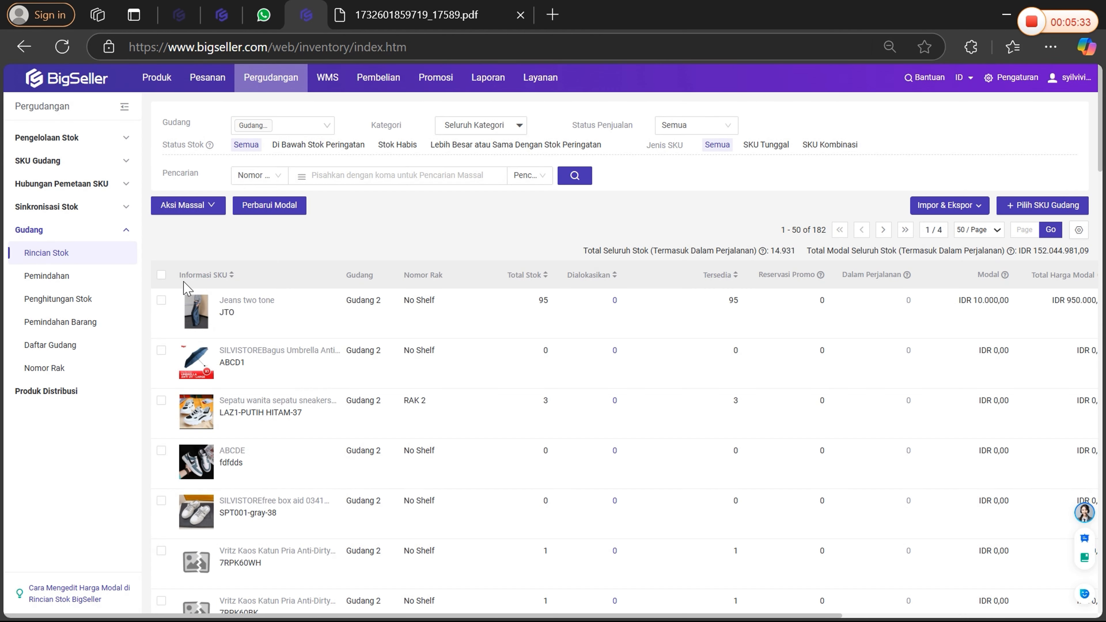
Select all Gudang 2 SKUs on the current page and open the bulk Atur Nomor Rak dialog for them.
{"action": "left_click", "coordinate": [162, 276]}
{"action": "left_click", "coordinate": [185, 205]}
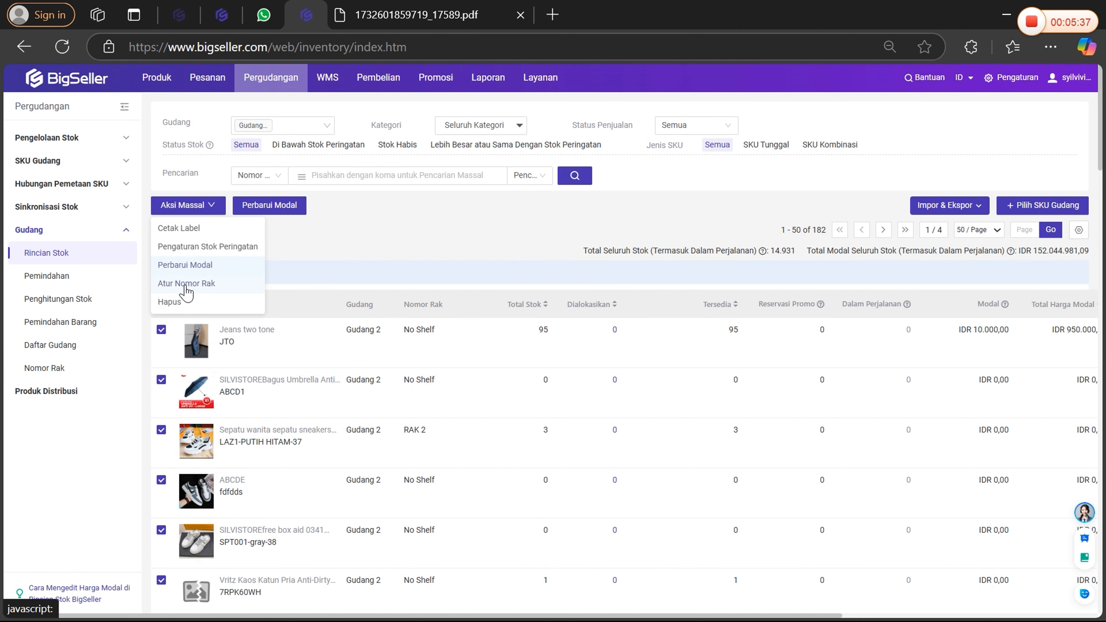
{"action": "left_click", "coordinate": [190, 209]}
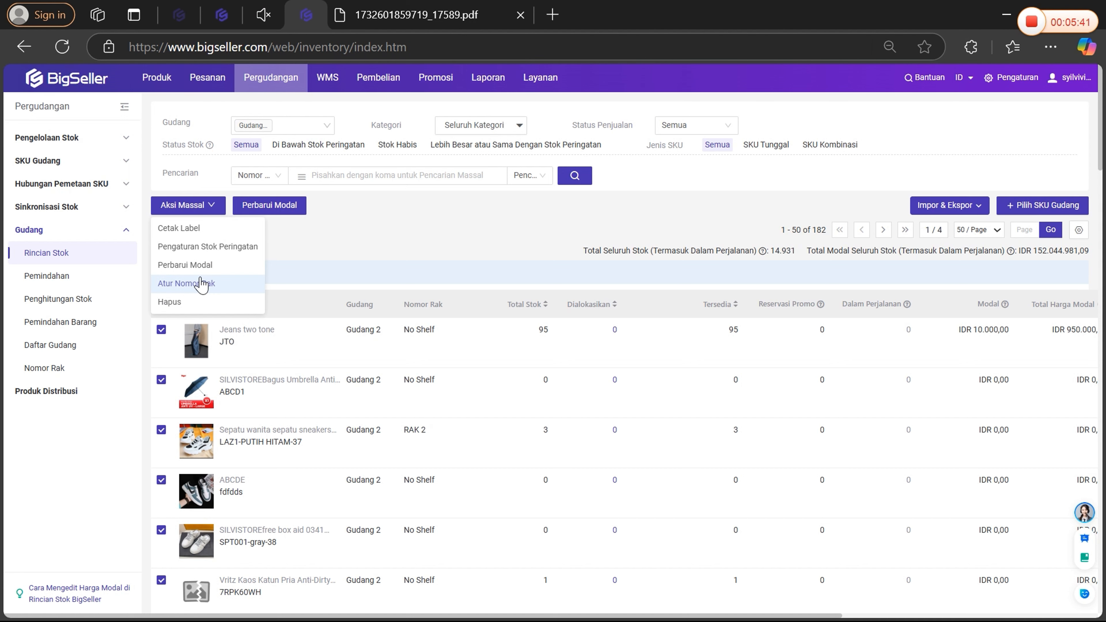
{"action": "left_click", "coordinate": [195, 290]}
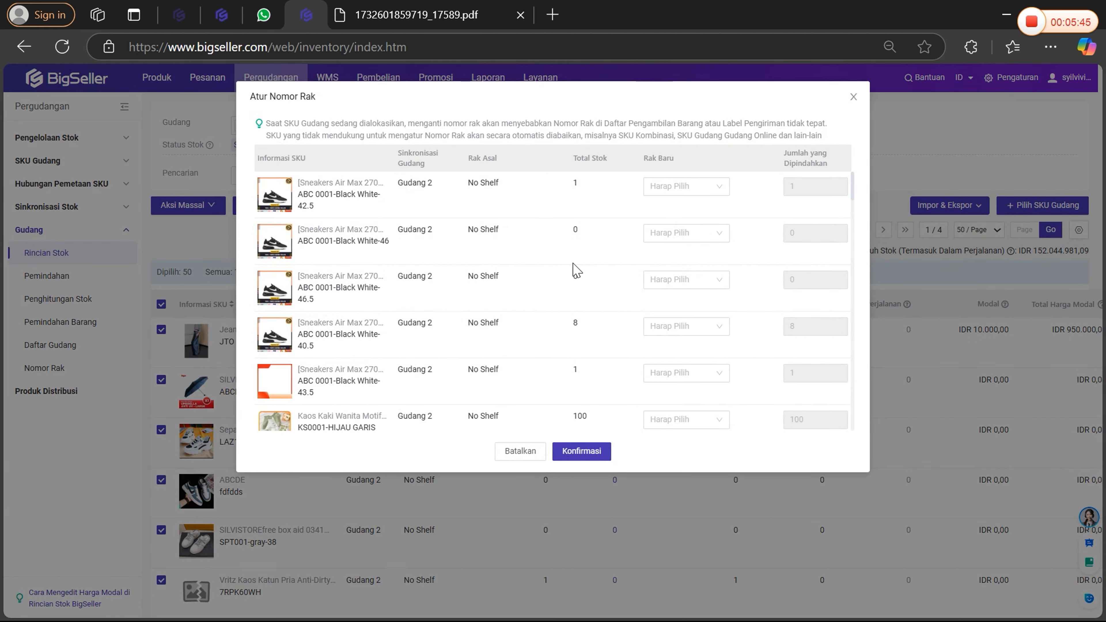
Review the bulk shelf list and the Rak Baru choices for ABC 0001-Black White-42.5, cancel the assignment and clear the SKU selection.
{"action": "scroll", "coordinate": [692, 257], "scroll_direction": "down", "scroll_amount": 5}
{"action": "scroll", "coordinate": [692, 260], "scroll_direction": "down", "scroll_amount": 15}
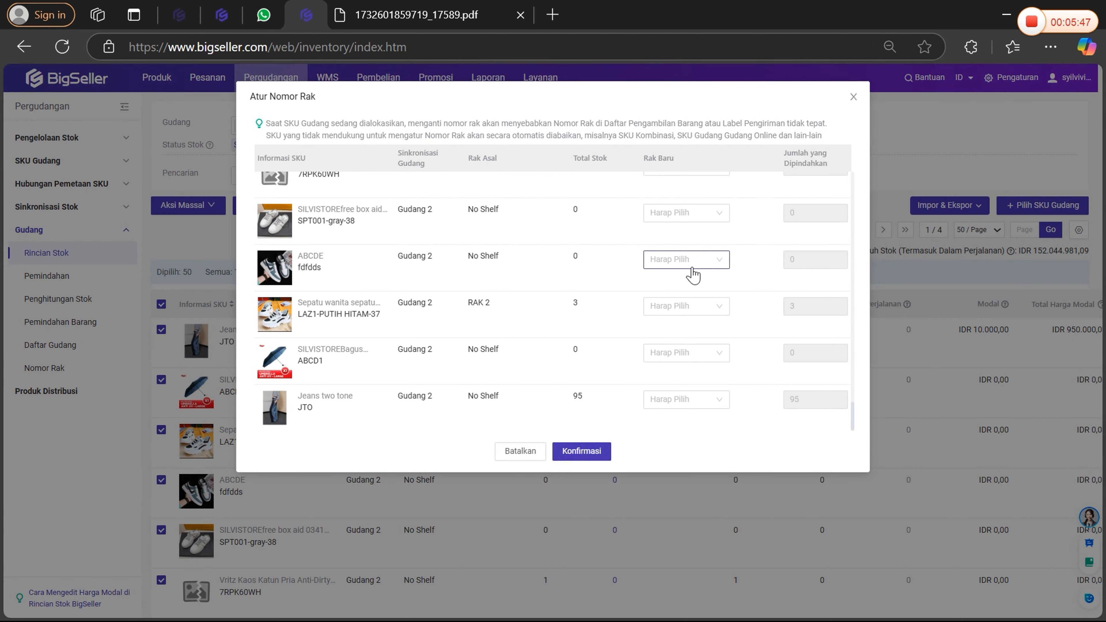
{"action": "scroll", "coordinate": [695, 264], "scroll_direction": "up", "scroll_amount": 16}
{"action": "scroll", "coordinate": [692, 249], "scroll_direction": "up", "scroll_amount": 5}
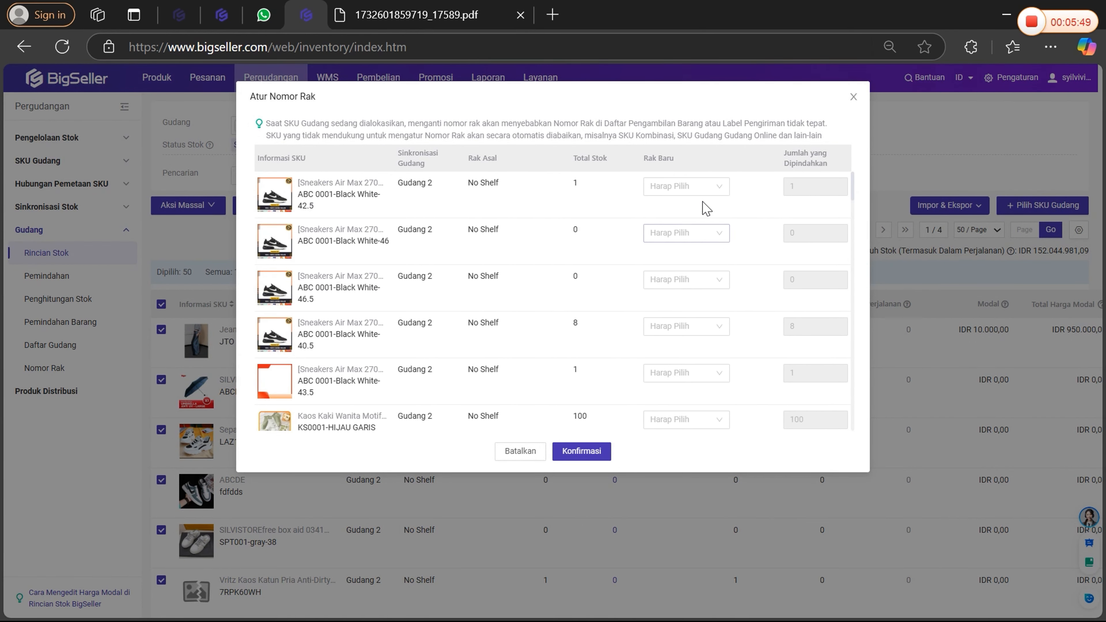
{"action": "left_click", "coordinate": [667, 187]}
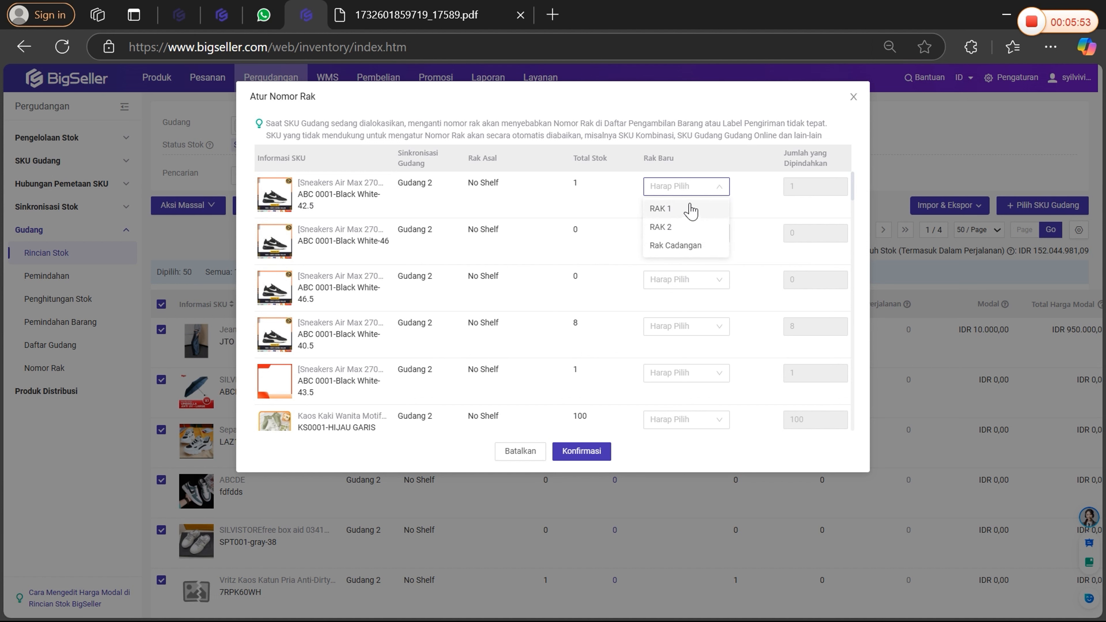
{"action": "left_click", "coordinate": [360, 243]}
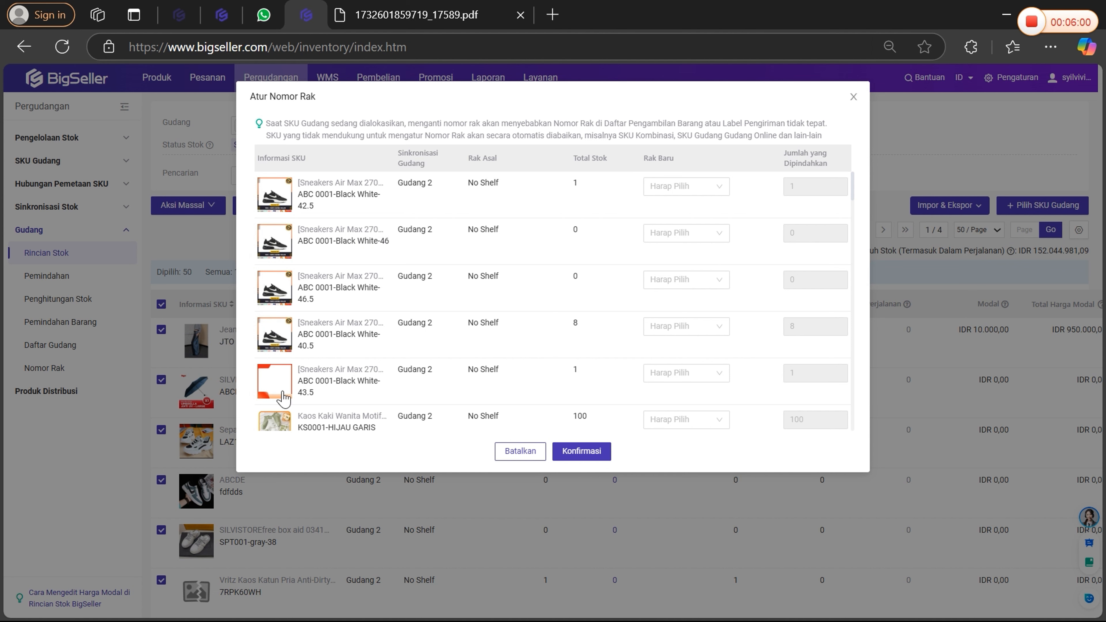
{"action": "left_click", "coordinate": [158, 306]}
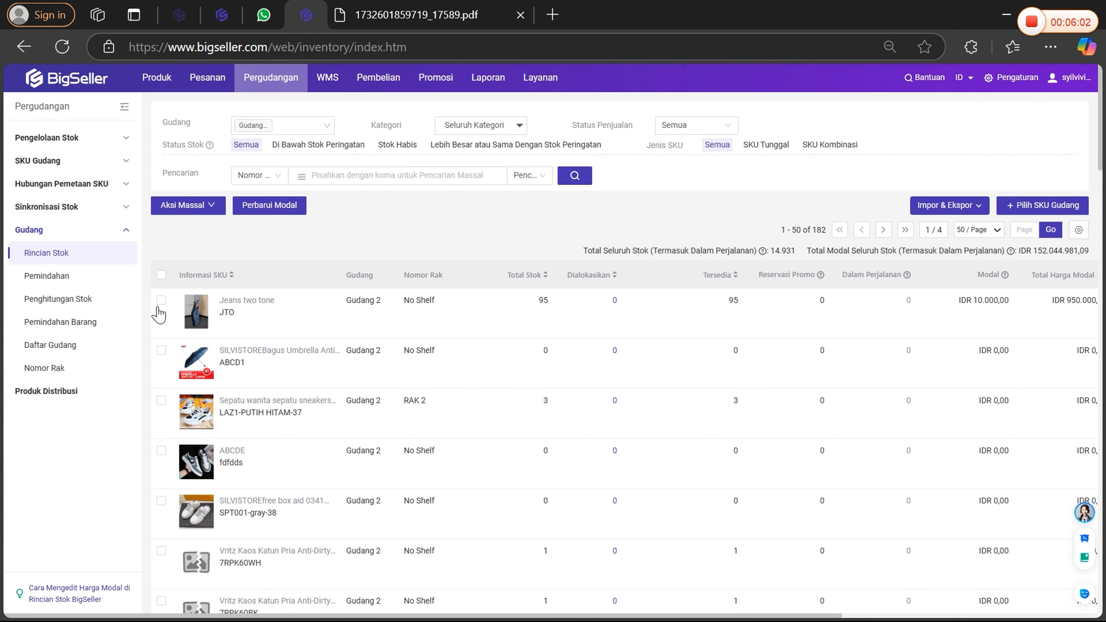
Open the bulk alert stock settings for all Gudang 2 SKUs on the page and choose the type based on average available stock.
{"action": "left_click", "coordinate": [161, 275]}
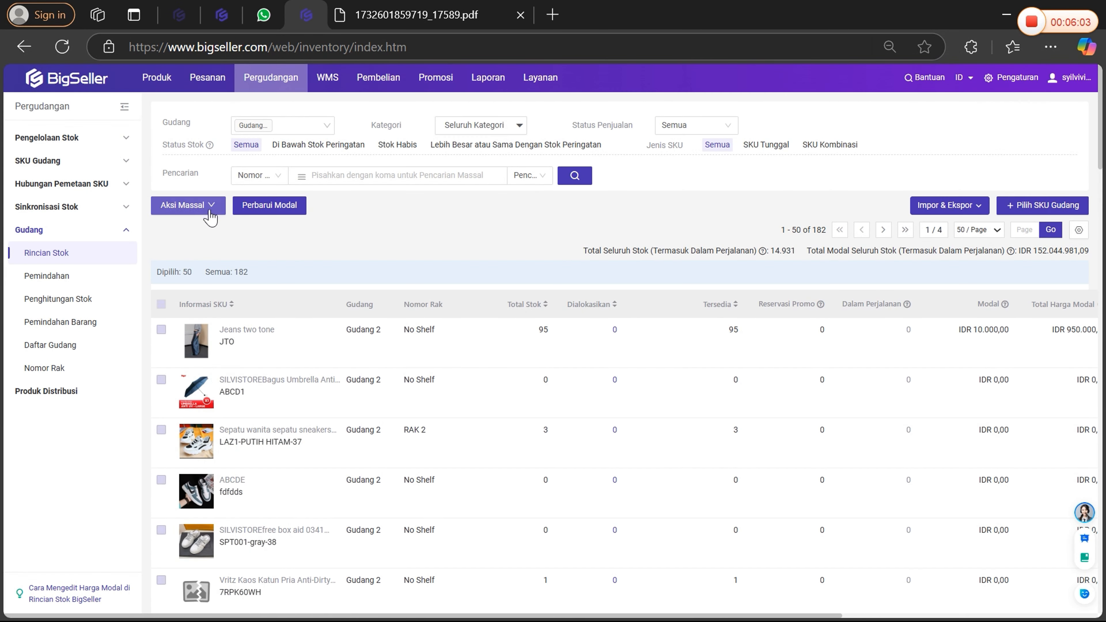
{"action": "left_click", "coordinate": [196, 206]}
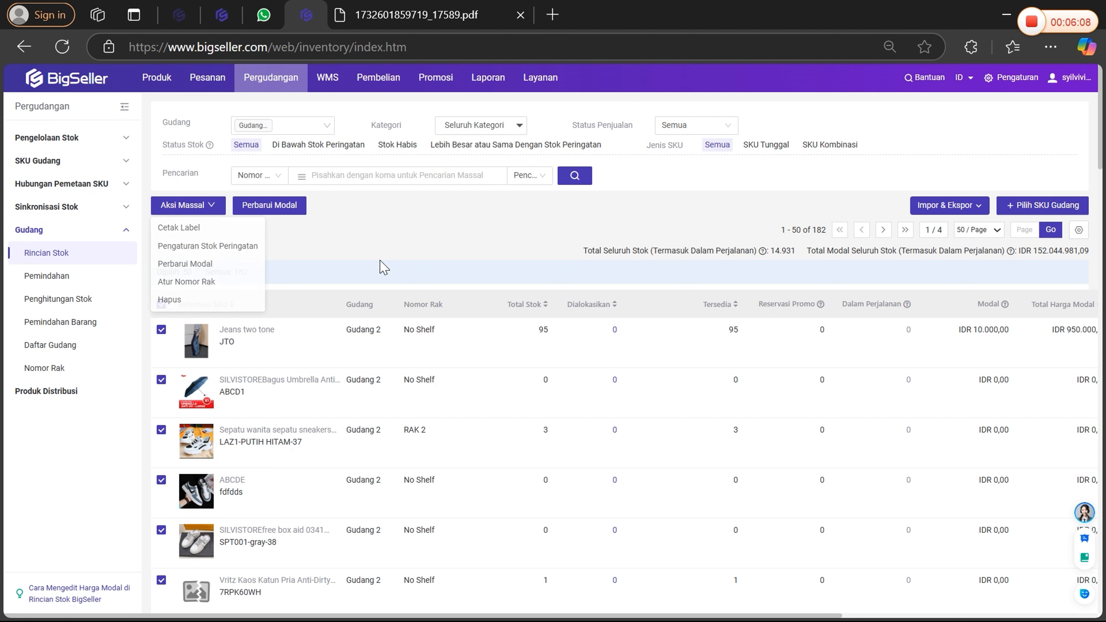
{"action": "left_click", "coordinate": [207, 207]}
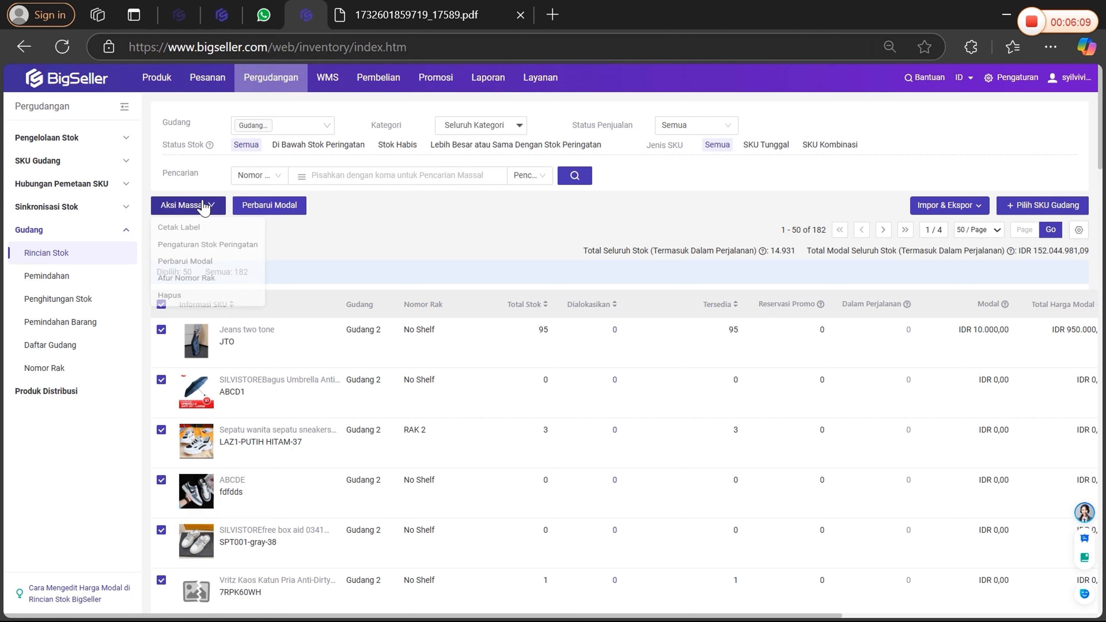
{"action": "left_click", "coordinate": [202, 247]}
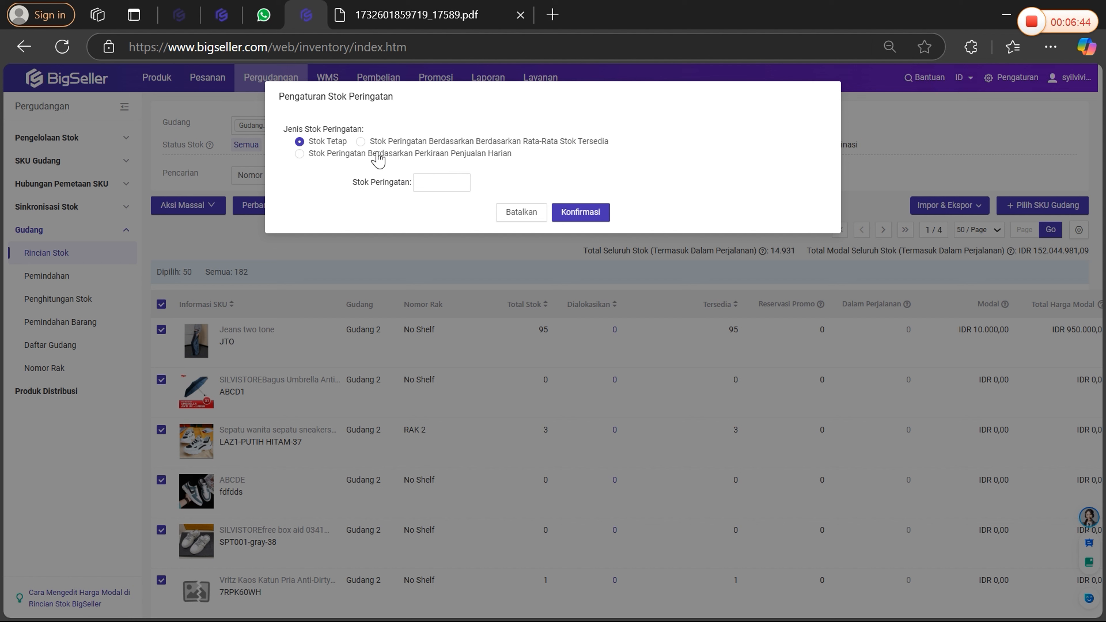
{"action": "left_click", "coordinate": [439, 183]}
{"action": "left_click", "coordinate": [408, 142]}
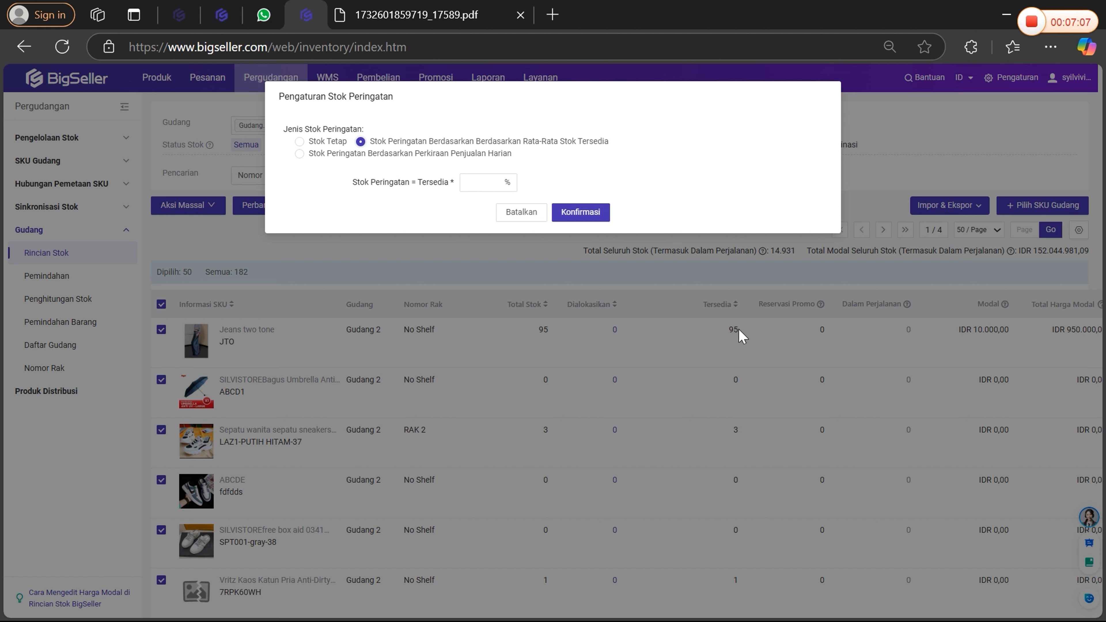
{"action": "left_click", "coordinate": [483, 183]}
Try the alert type based on estimated daily sales with the 3-day average calculation, and cancel the alert stock settings.
{"action": "left_click", "coordinate": [305, 156]}
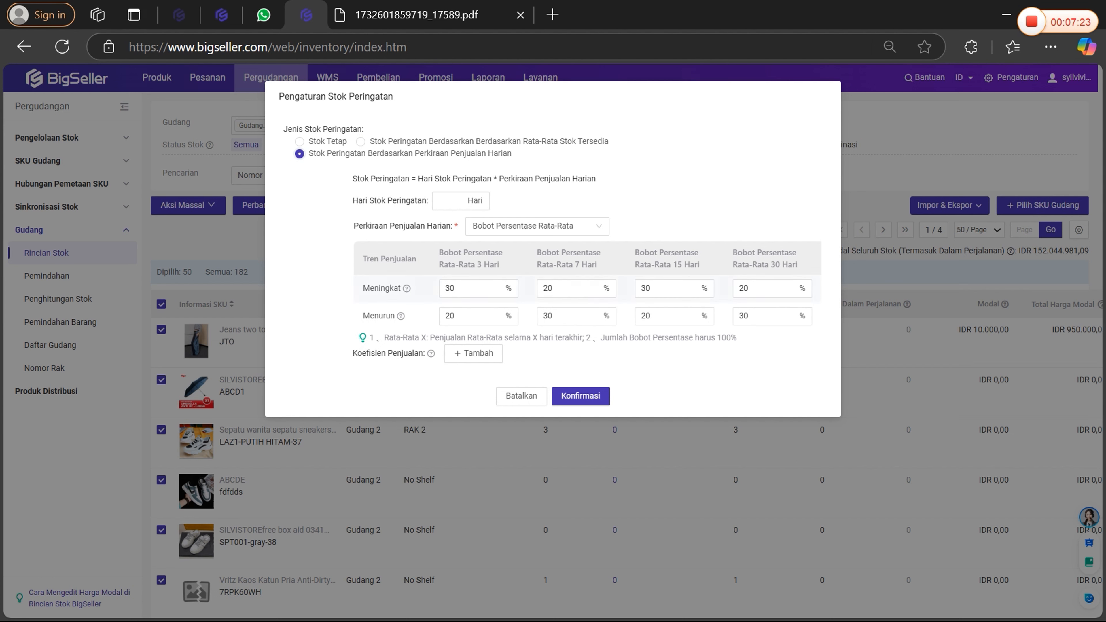
{"action": "left_click", "coordinate": [511, 224]}
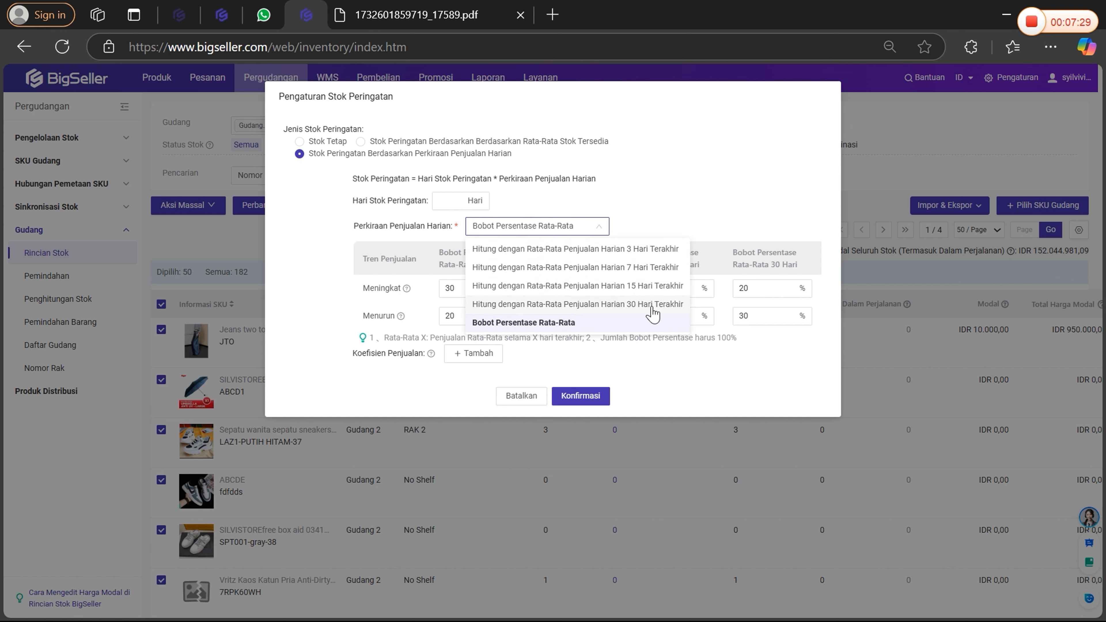
{"action": "left_click", "coordinate": [653, 260]}
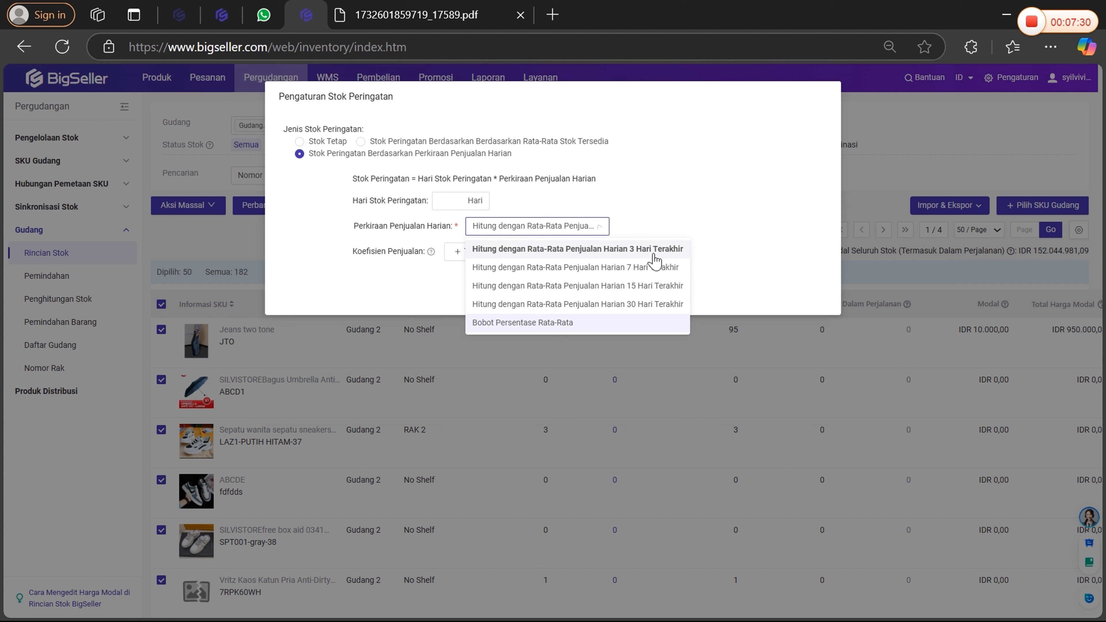
{"action": "left_click", "coordinate": [527, 229]}
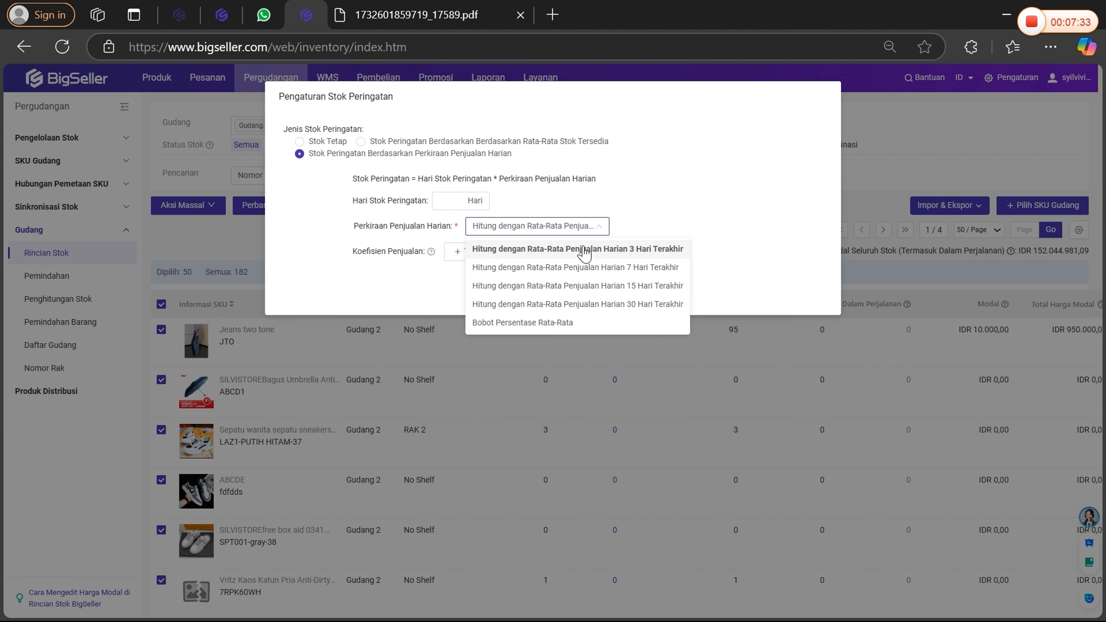
{"action": "left_click", "coordinate": [643, 199]}
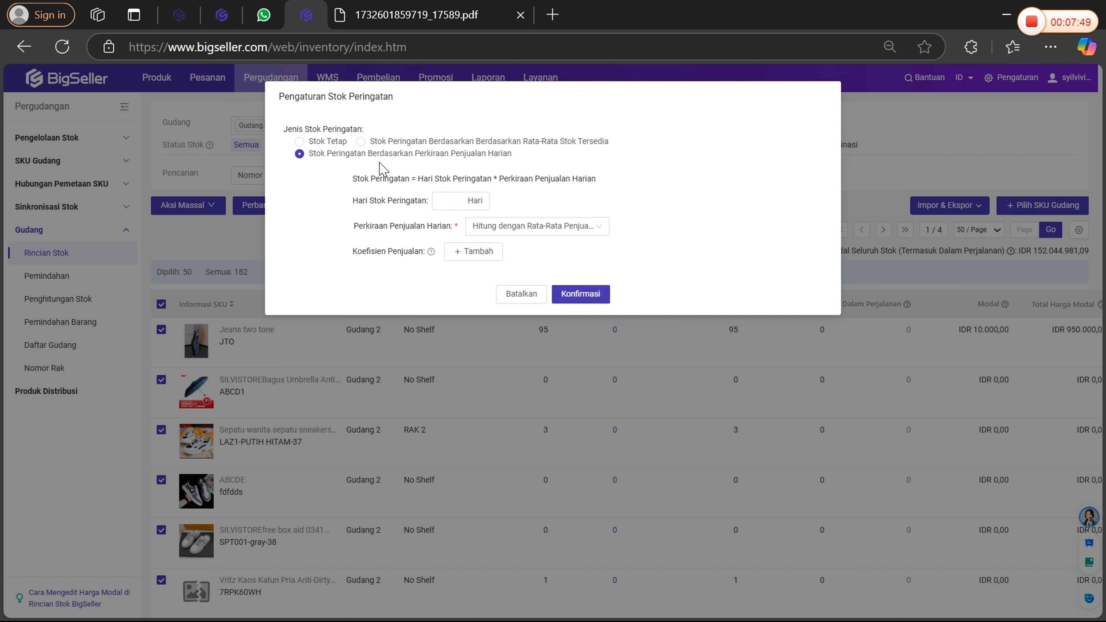
{"action": "left_click", "coordinate": [512, 295]}
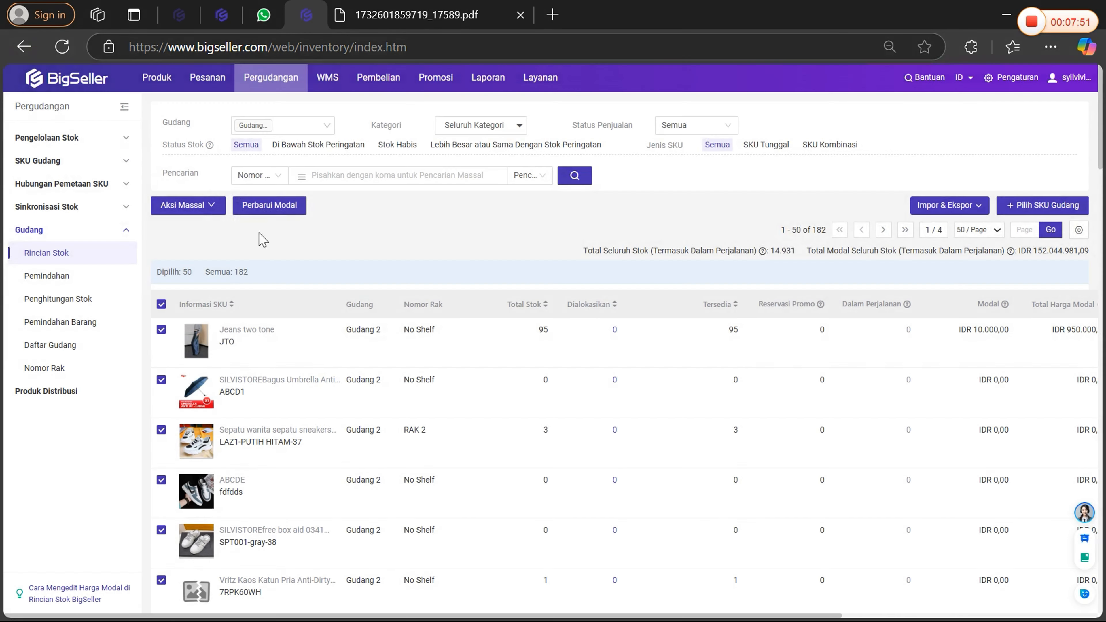
Show the bulk Perbarui Modal dialog for the selected Gudang 2 SKUs, cancel it and clear the selection.
{"action": "left_click", "coordinate": [192, 206]}
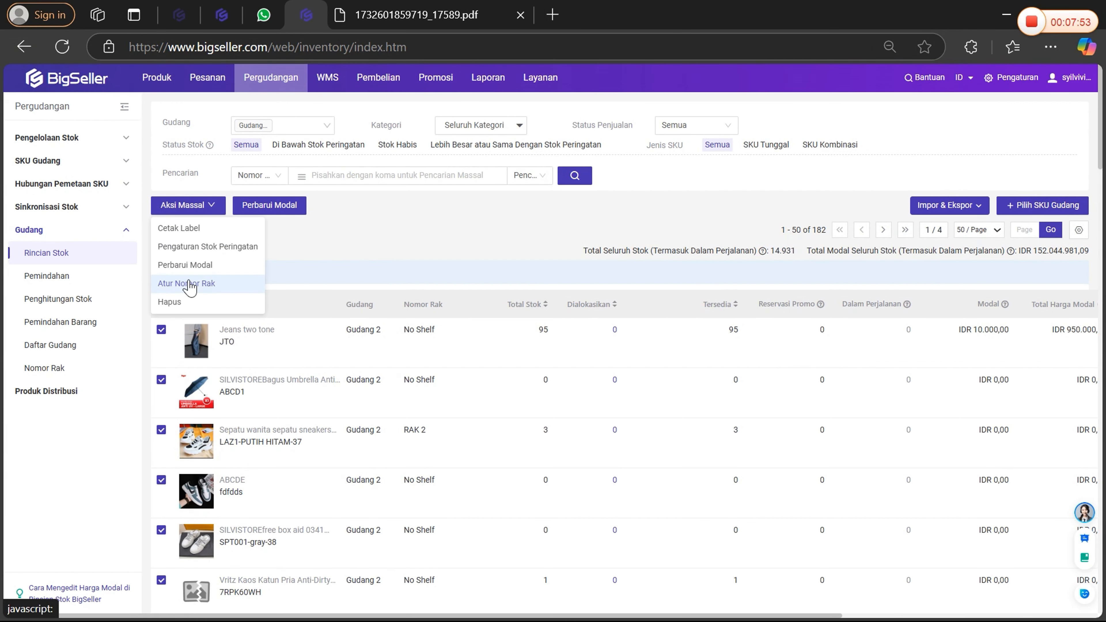
{"action": "left_click", "coordinate": [198, 266]}
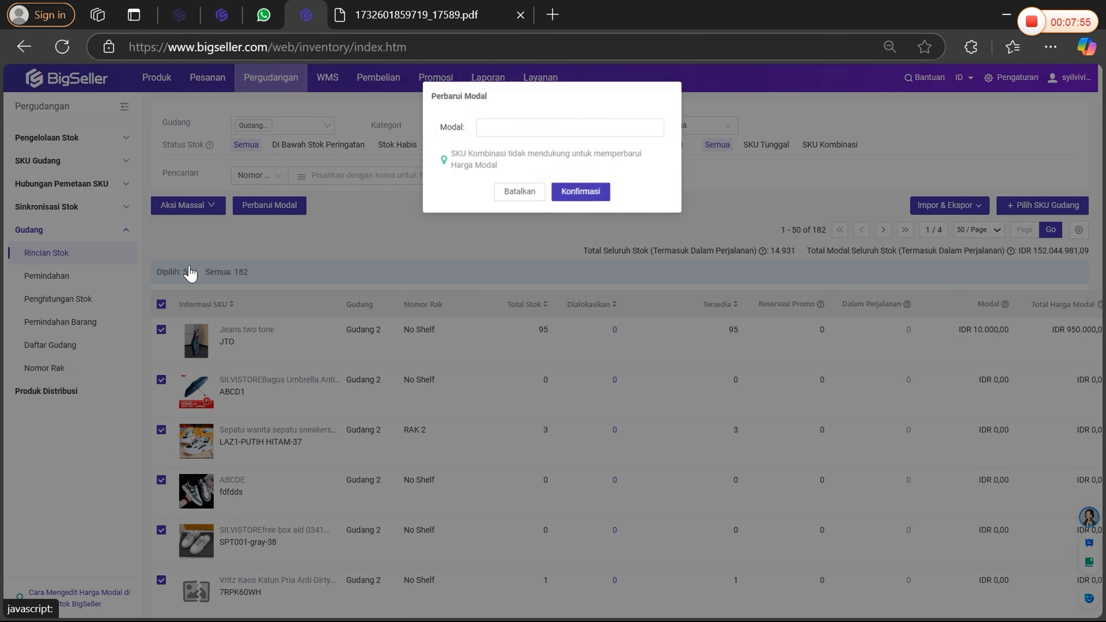
{"action": "left_click", "coordinate": [521, 192]}
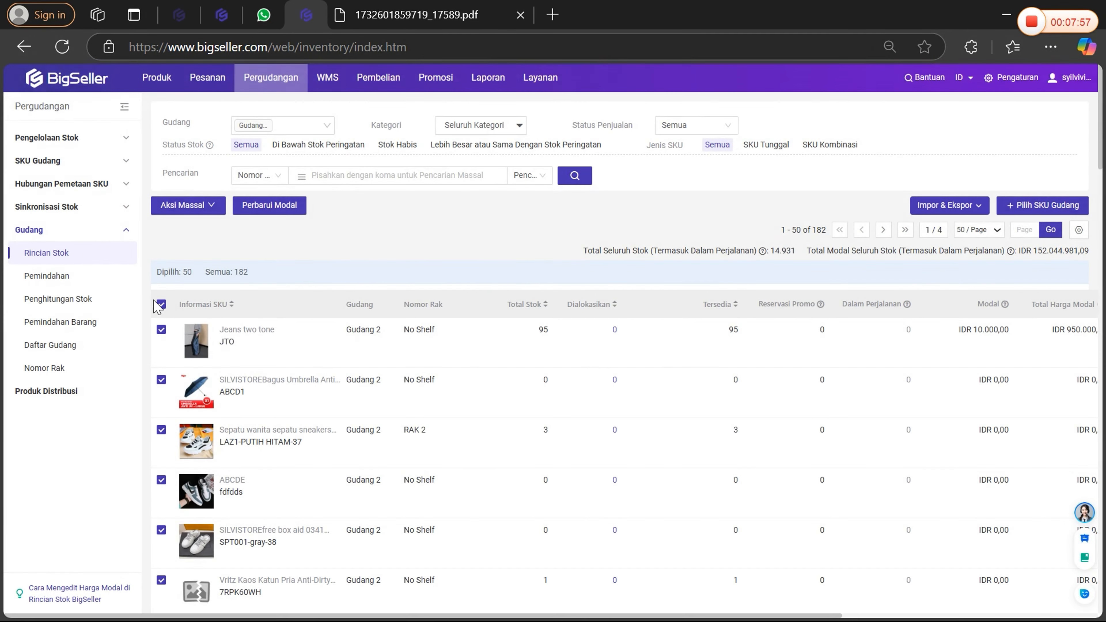
{"action": "left_click", "coordinate": [161, 304]}
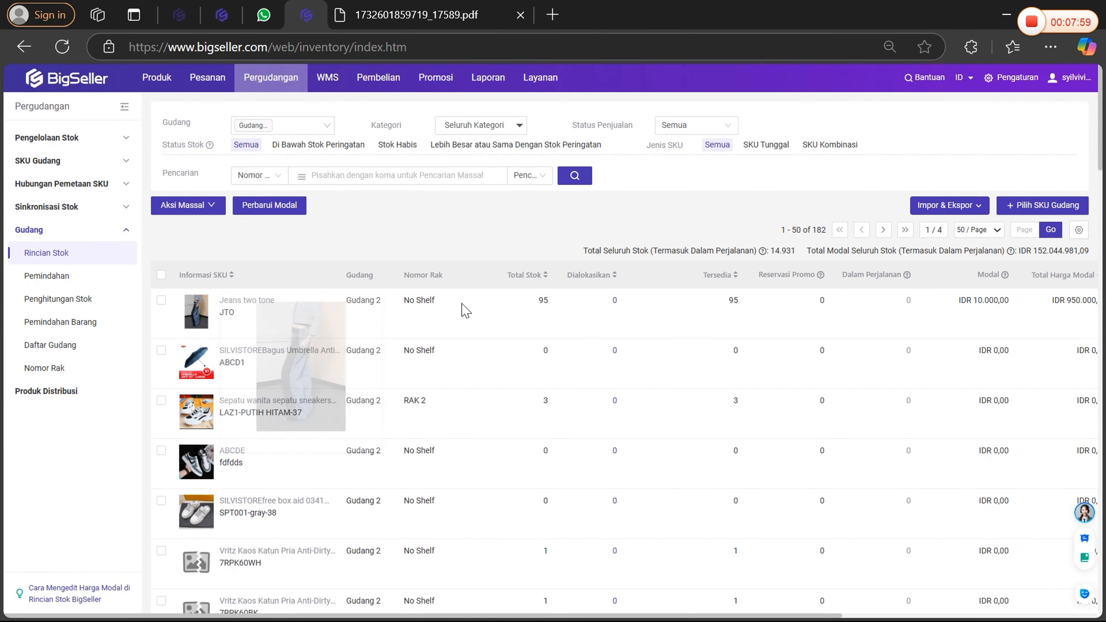
Select JTO, ABCD1 and LAZ1-PUTIH HITAM-37 in Gudang 2, show the bulk Perbarui Modal dialog and cancel it.
{"action": "scroll", "coordinate": [281, 393], "scroll_direction": "down", "scroll_amount": 3}
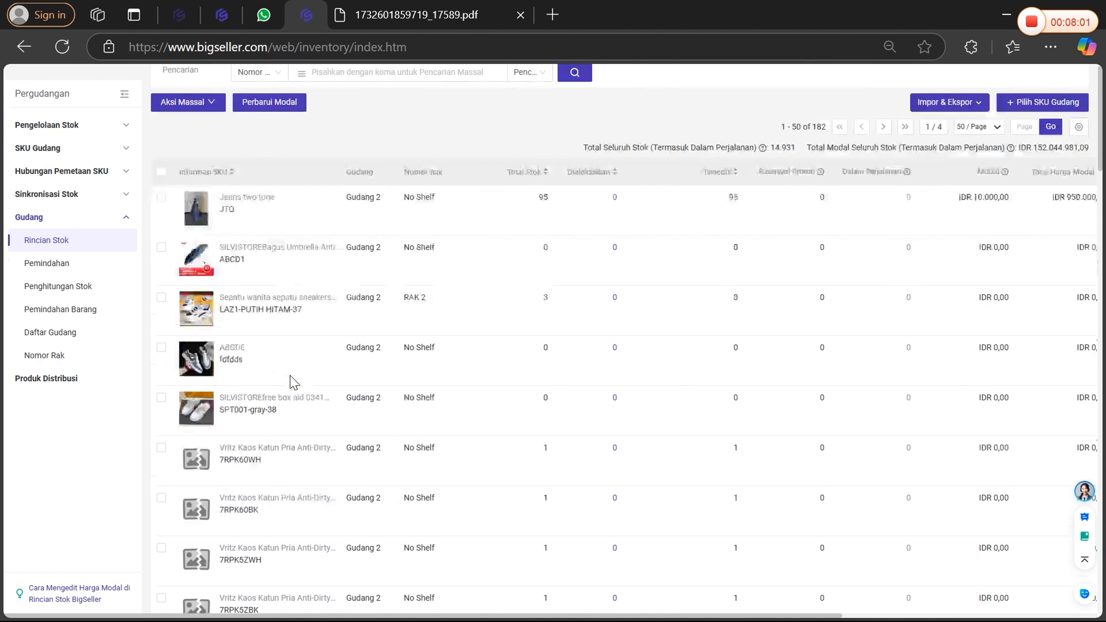
{"action": "scroll", "coordinate": [290, 378], "scroll_direction": "up", "scroll_amount": 3}
{"action": "left_click", "coordinate": [161, 300]}
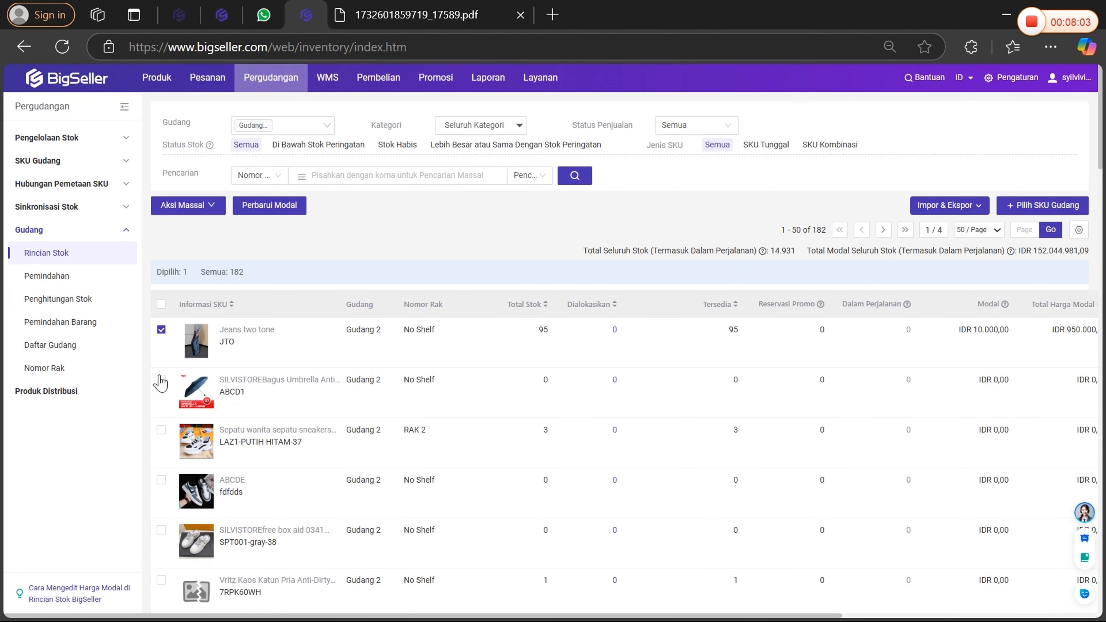
{"action": "left_click", "coordinate": [161, 379]}
{"action": "left_click", "coordinate": [161, 430]}
{"action": "left_click", "coordinate": [187, 205]}
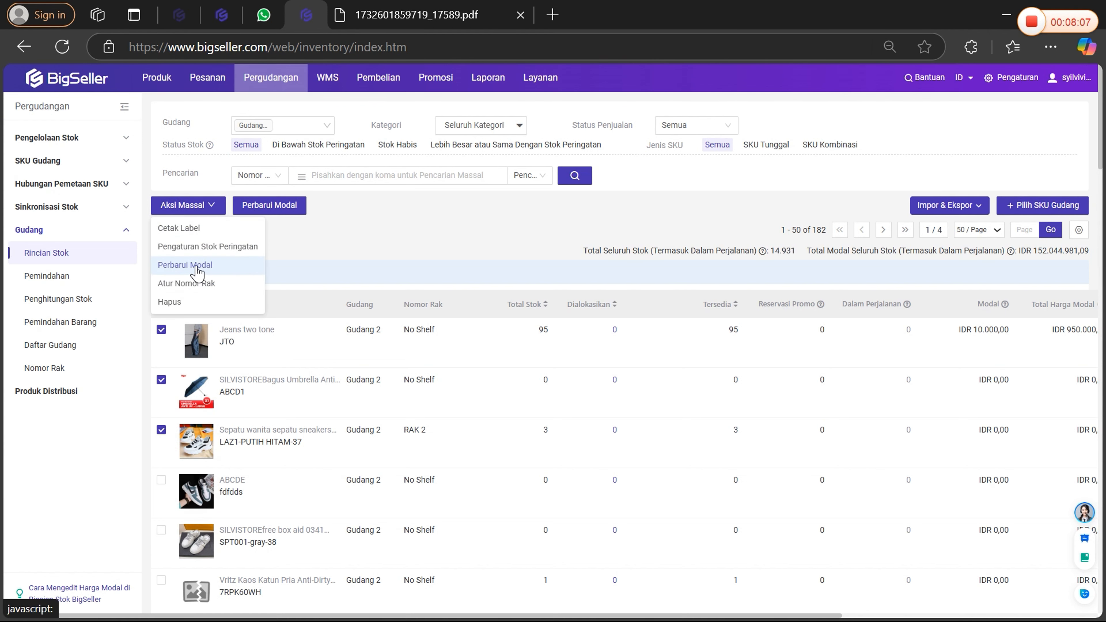
{"action": "left_click", "coordinate": [185, 266]}
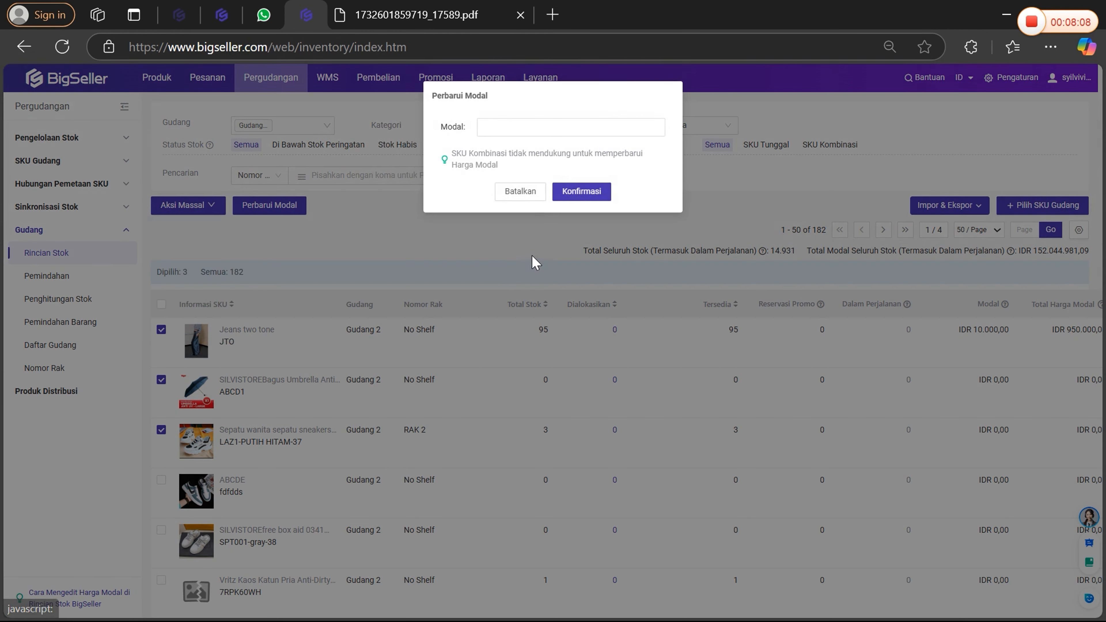
{"action": "left_click", "coordinate": [520, 191]}
Start a warehouse SKU import and open the downloadable import template for viewing.
{"action": "left_click", "coordinate": [952, 206]}
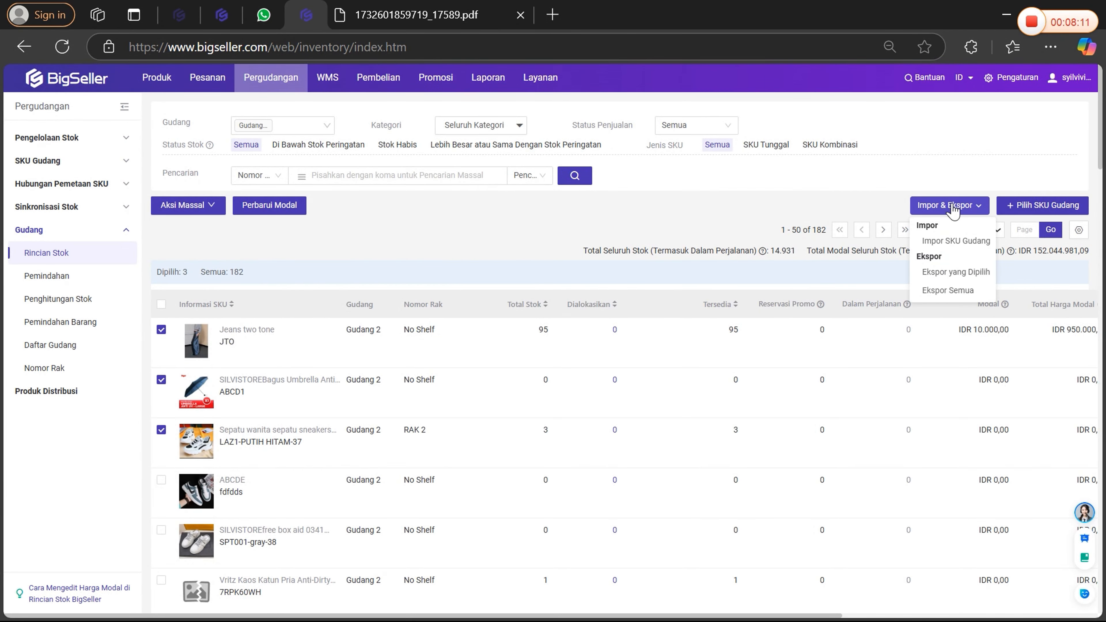
{"action": "left_click", "coordinate": [947, 242]}
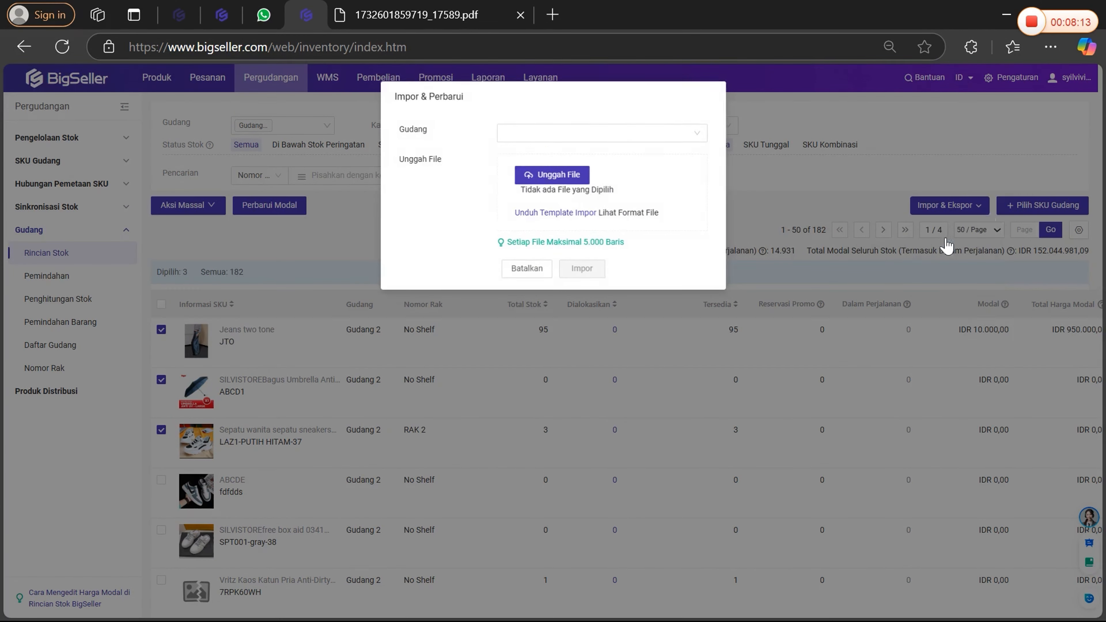
{"action": "left_click", "coordinate": [548, 215]}
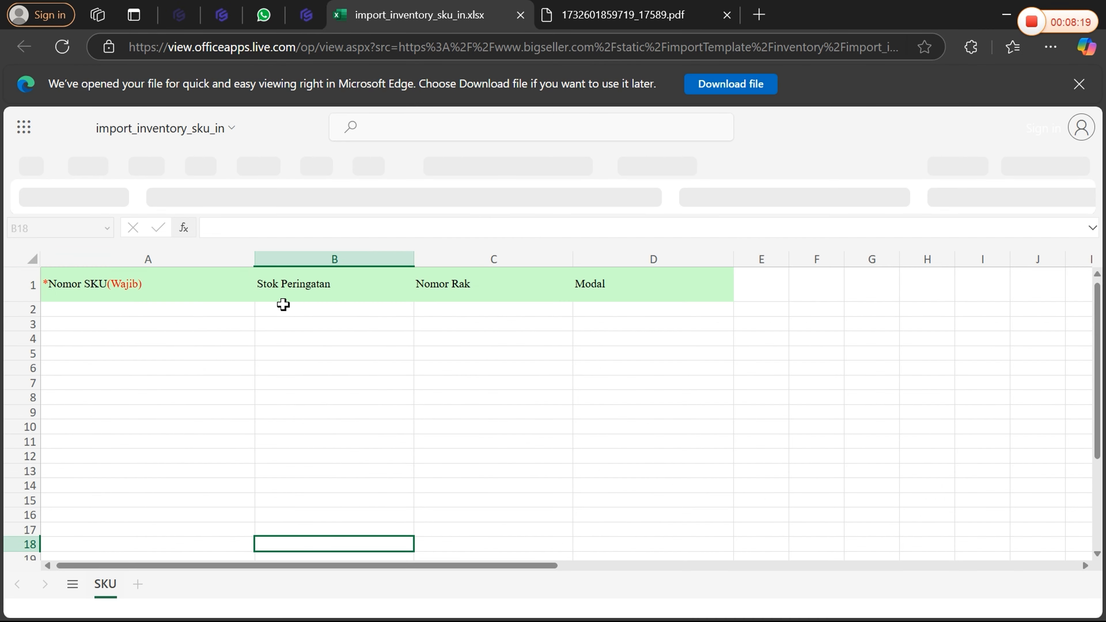
Review the import template's columns and Perhatian notes, return to the BigSeller stock page and cancel the import.
{"action": "left_click", "coordinate": [484, 292]}
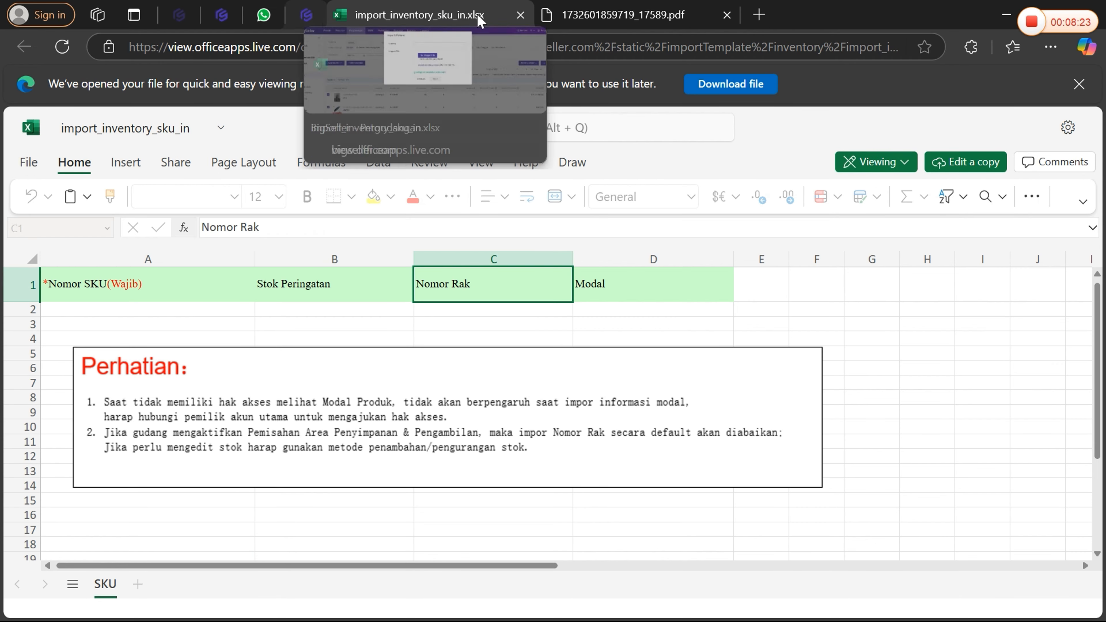
{"action": "left_click", "coordinate": [307, 15]}
{"action": "left_click", "coordinate": [414, 15]}
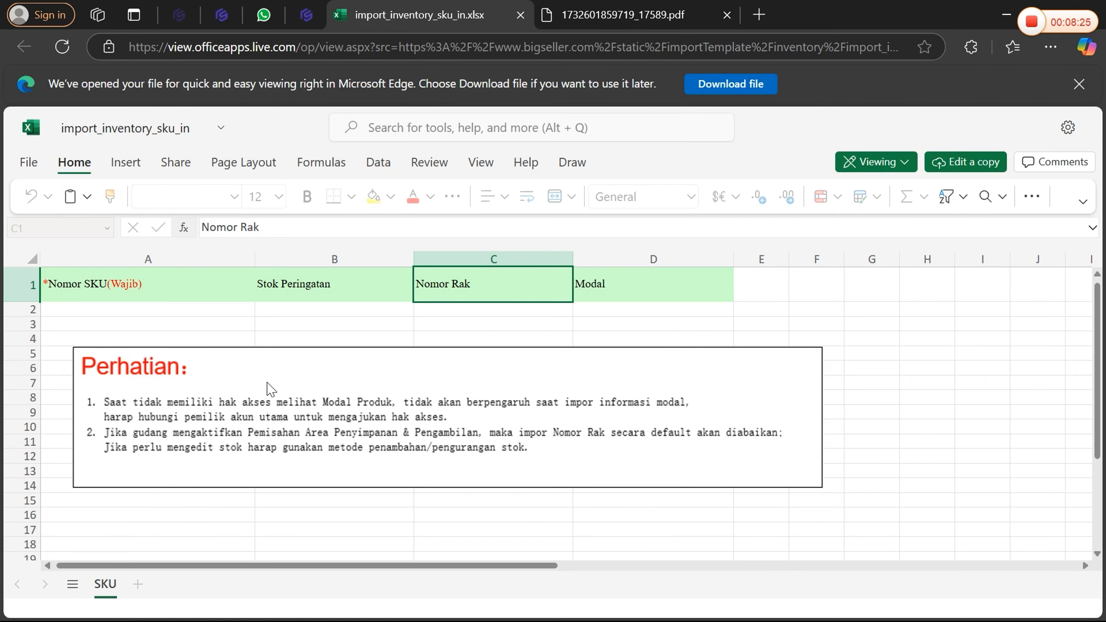
{"action": "left_click", "coordinate": [490, 380]}
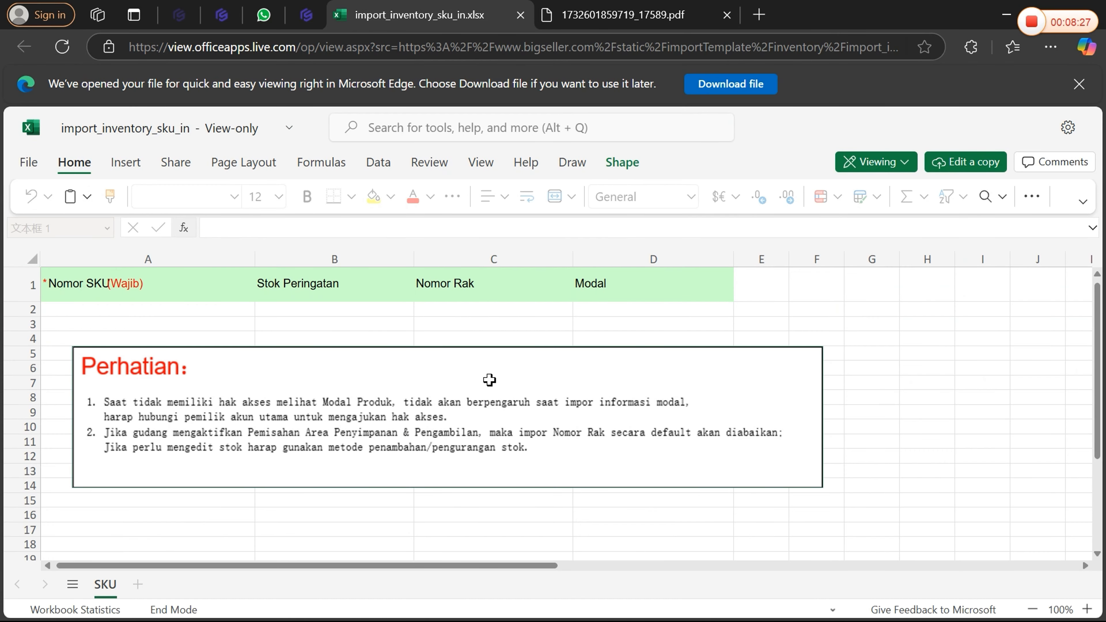
{"action": "left_click", "coordinate": [508, 321]}
{"action": "left_click", "coordinate": [619, 360]}
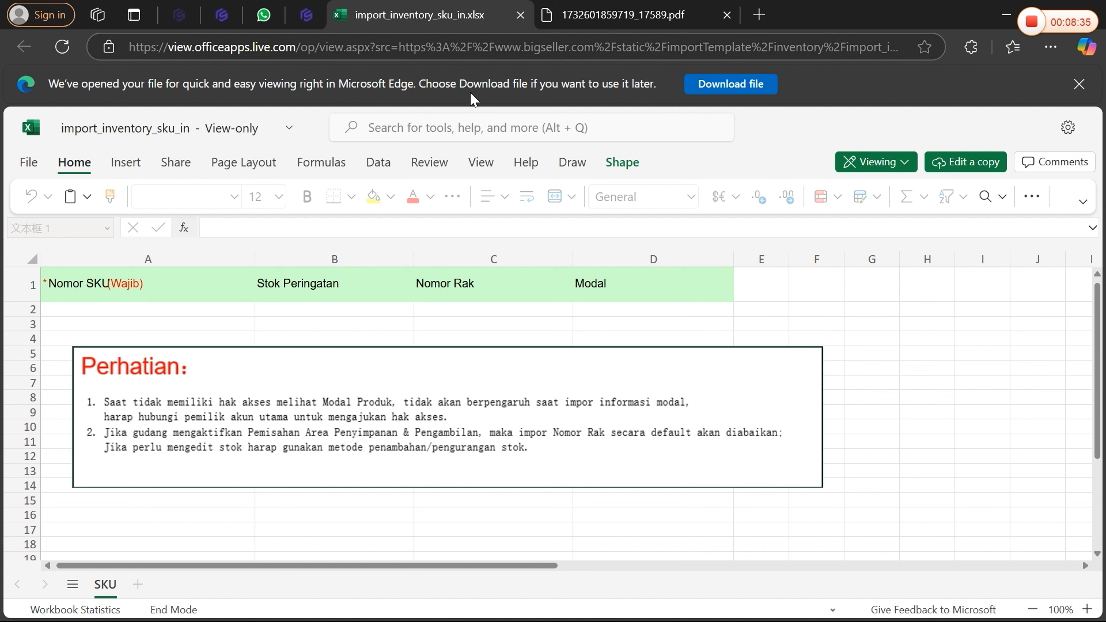
{"action": "left_click", "coordinate": [310, 18]}
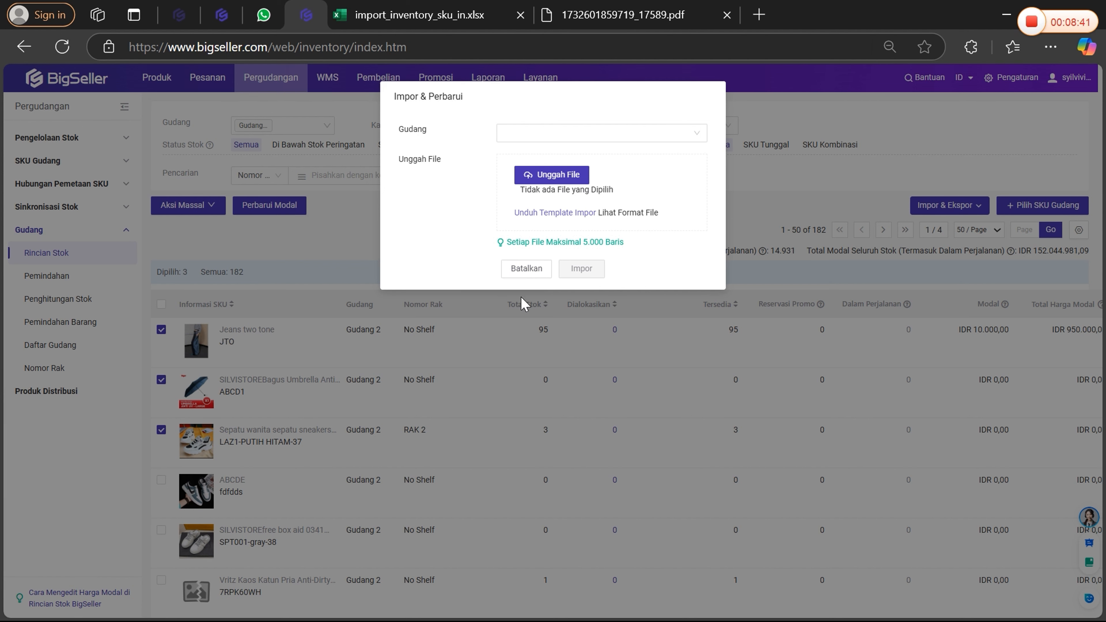
{"action": "left_click", "coordinate": [526, 268]}
{"action": "mouse_move", "coordinate": [950, 205]}
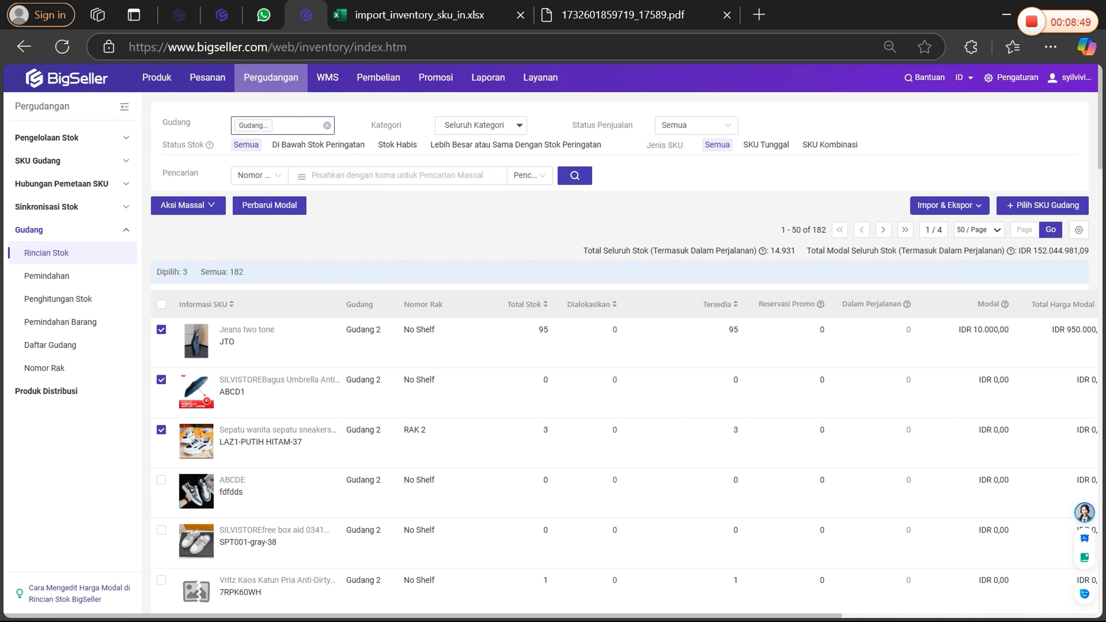
Clear the warehouse filter to list all warehouses and check which warehouse the first ABCD1 entry belongs to.
{"action": "left_click", "coordinate": [327, 126]}
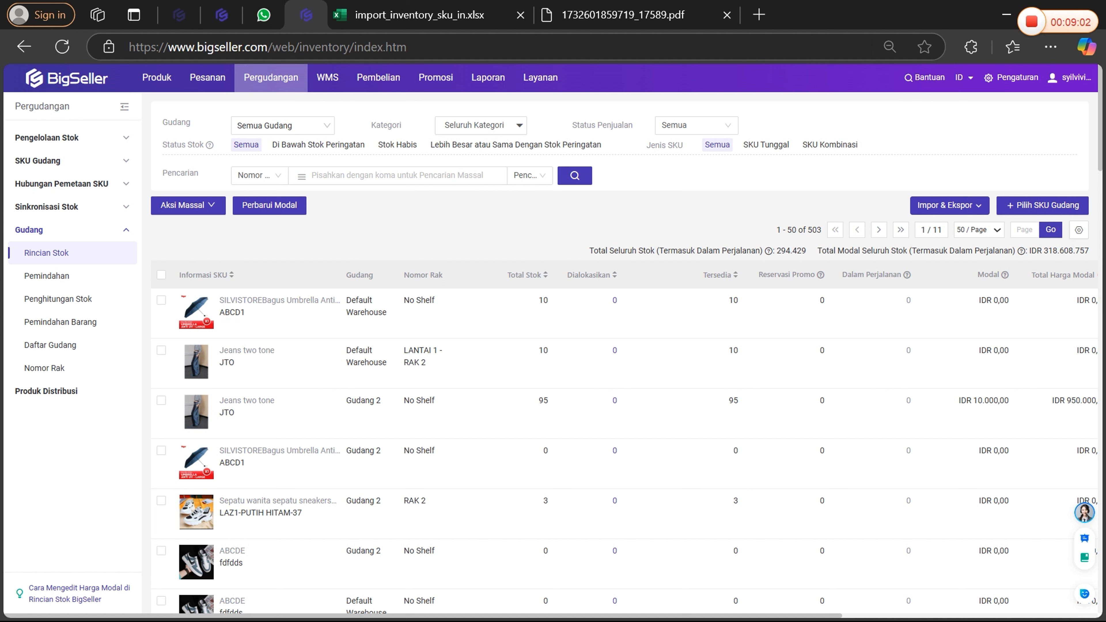
{"action": "mouse_move", "coordinate": [211, 326]}
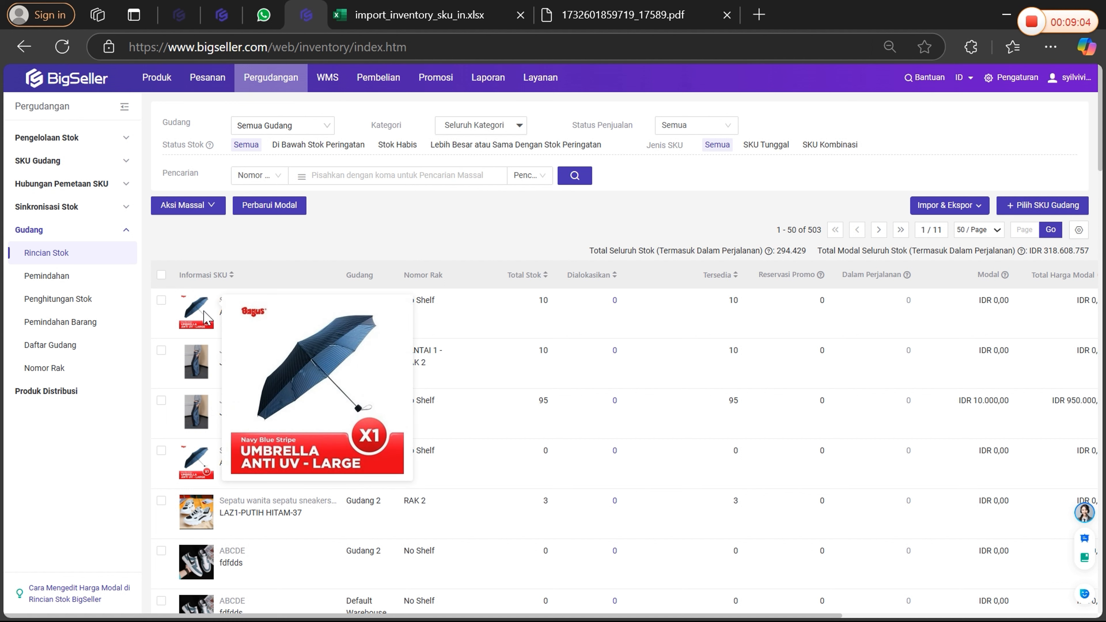
{"action": "triple_click", "coordinate": [366, 307]}
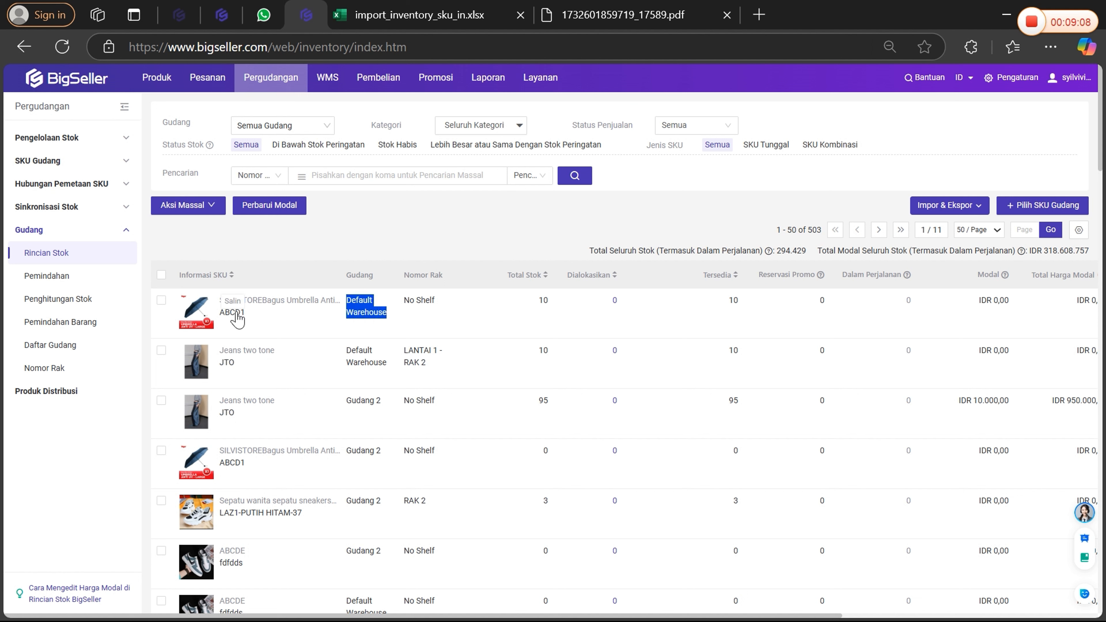
Filter the stock list to show only Default Warehouse.
{"action": "left_click", "coordinate": [298, 124]}
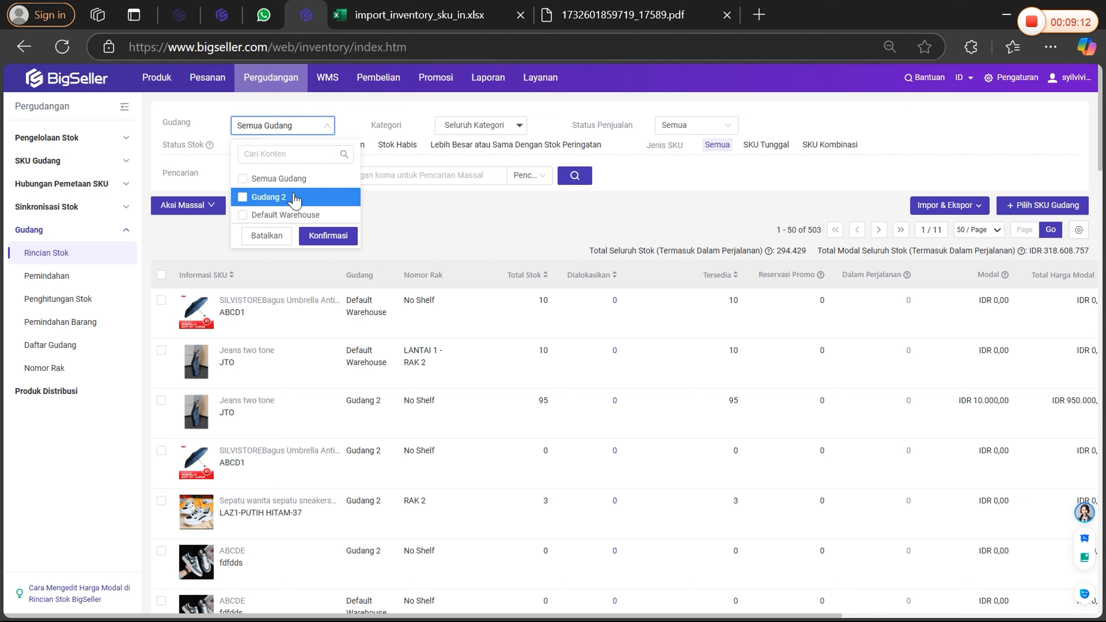
{"action": "left_click", "coordinate": [267, 236]}
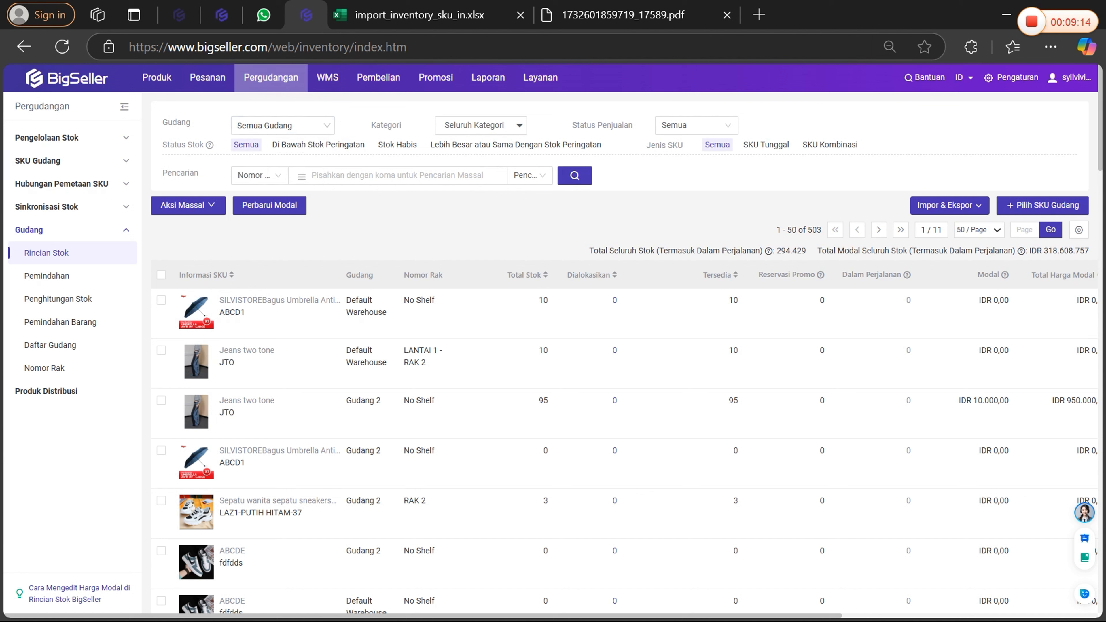
{"action": "left_click", "coordinate": [281, 126]}
{"action": "left_click", "coordinate": [276, 215]}
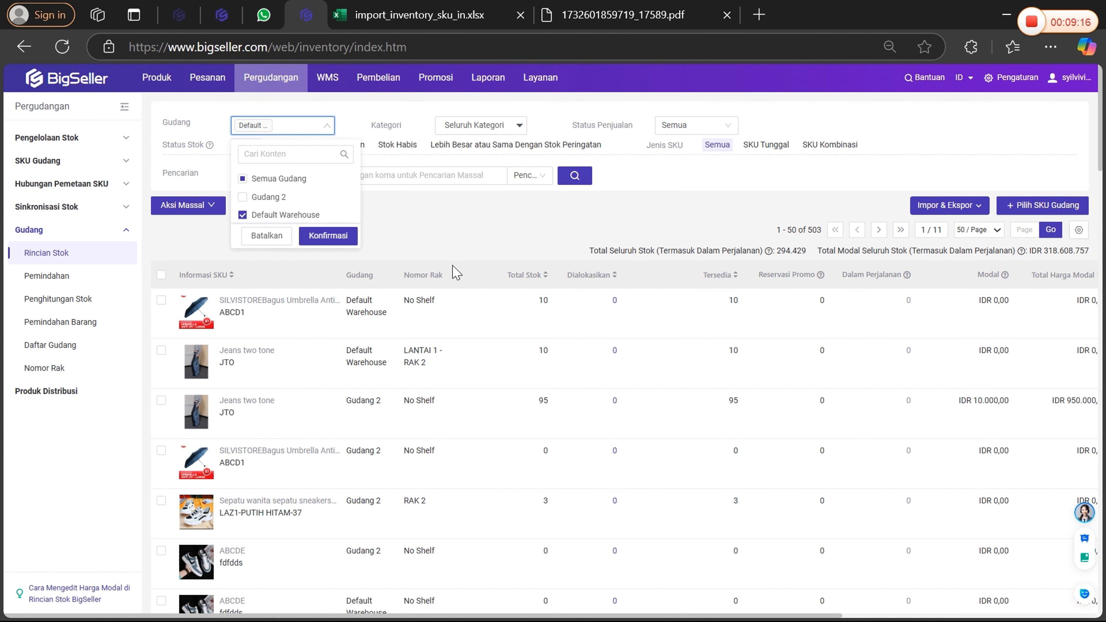
{"action": "left_click", "coordinate": [307, 237]}
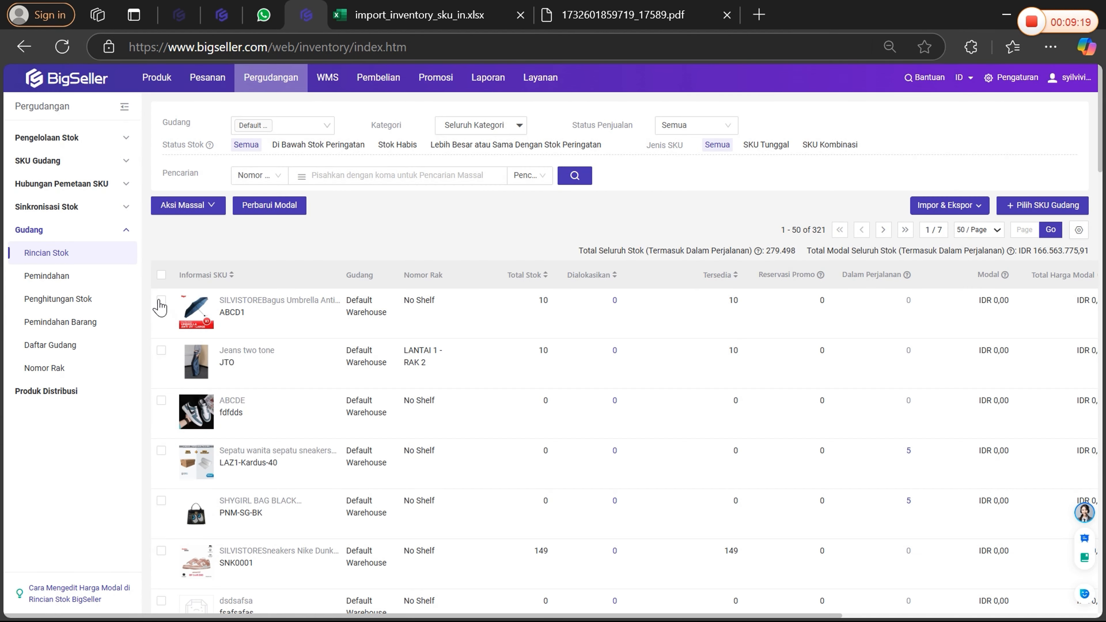
Select ABCD1, view the Pilih SKU Gudang choices for Default Warehouse, cancel the dialog and clear the selection.
{"action": "left_click", "coordinate": [162, 301]}
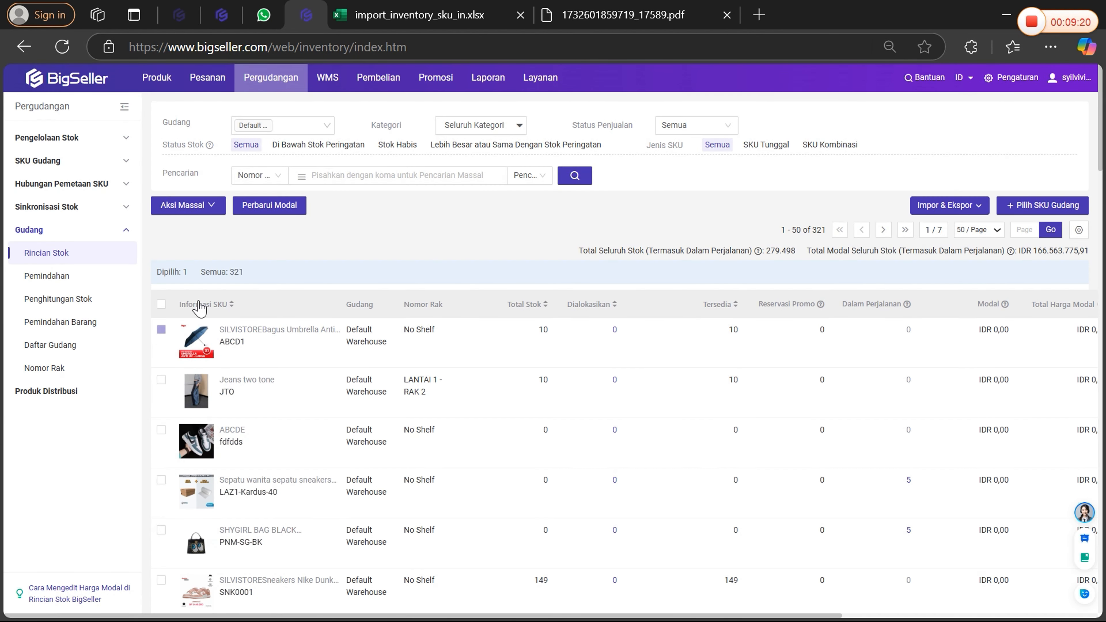
{"action": "left_click", "coordinate": [1052, 212]}
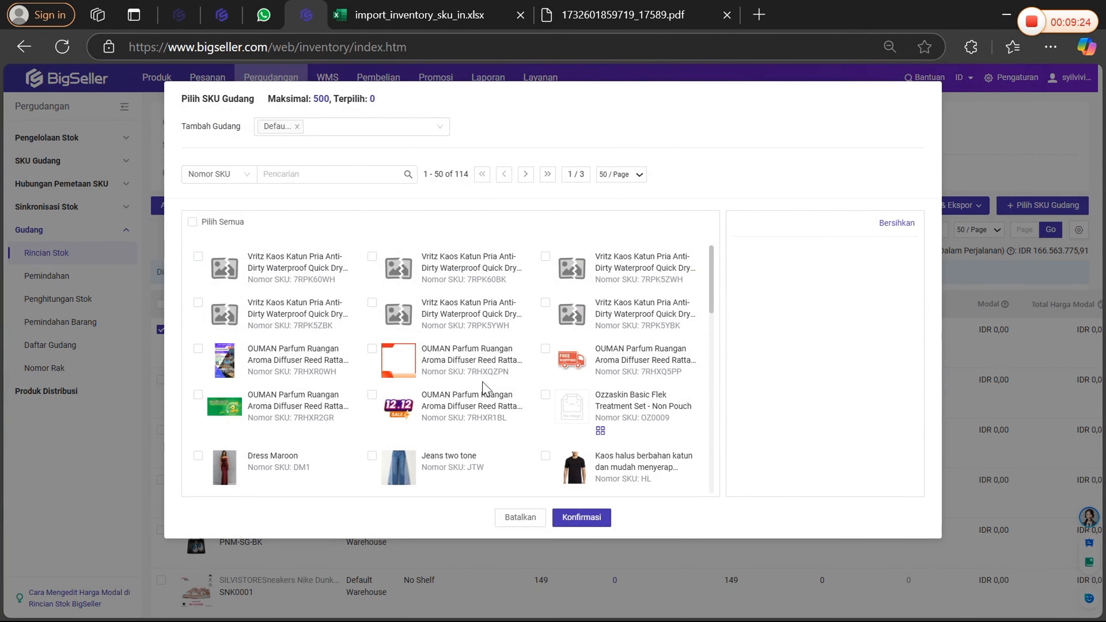
{"action": "left_click", "coordinate": [521, 518]}
{"action": "left_click", "coordinate": [162, 331]}
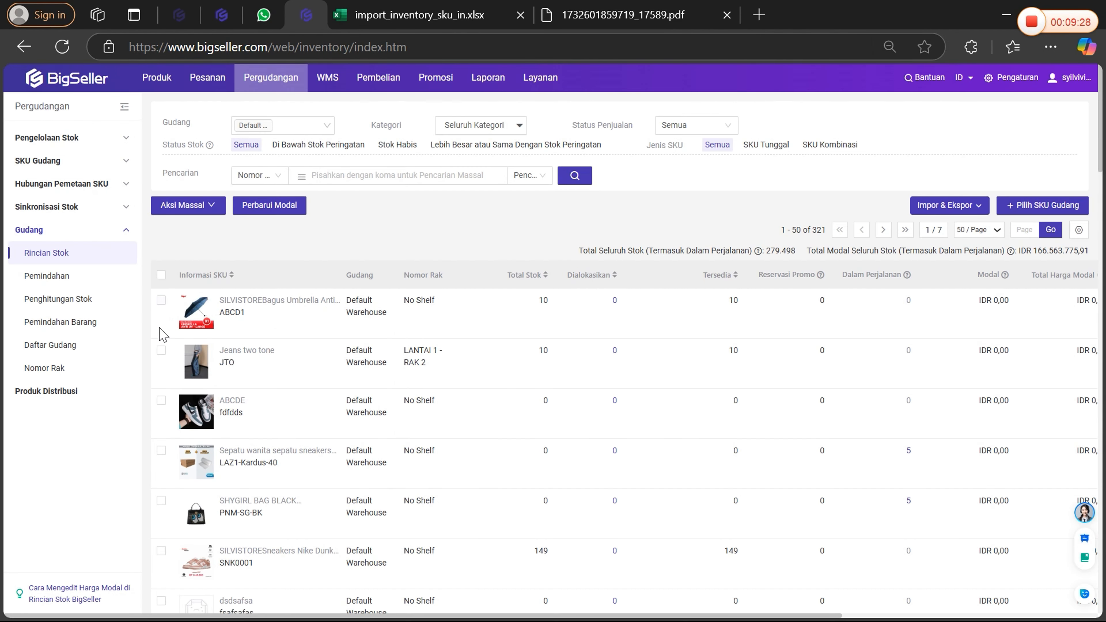
Replace the Default Warehouse filter with Gudang 2 in the stock list.
{"action": "left_click", "coordinate": [326, 126]}
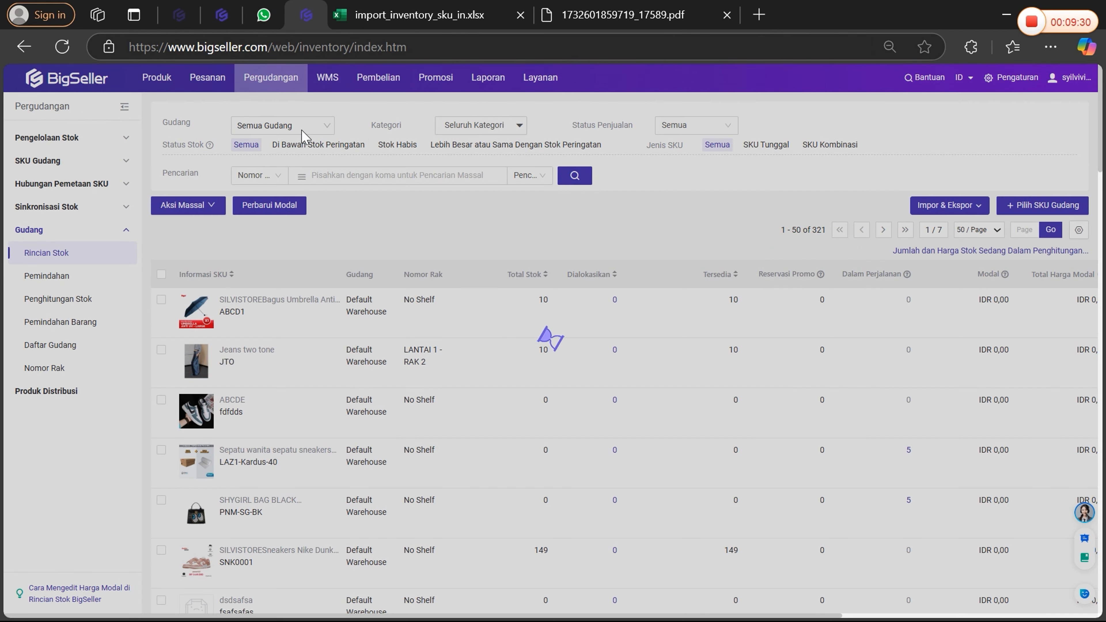
{"action": "left_click", "coordinate": [305, 130]}
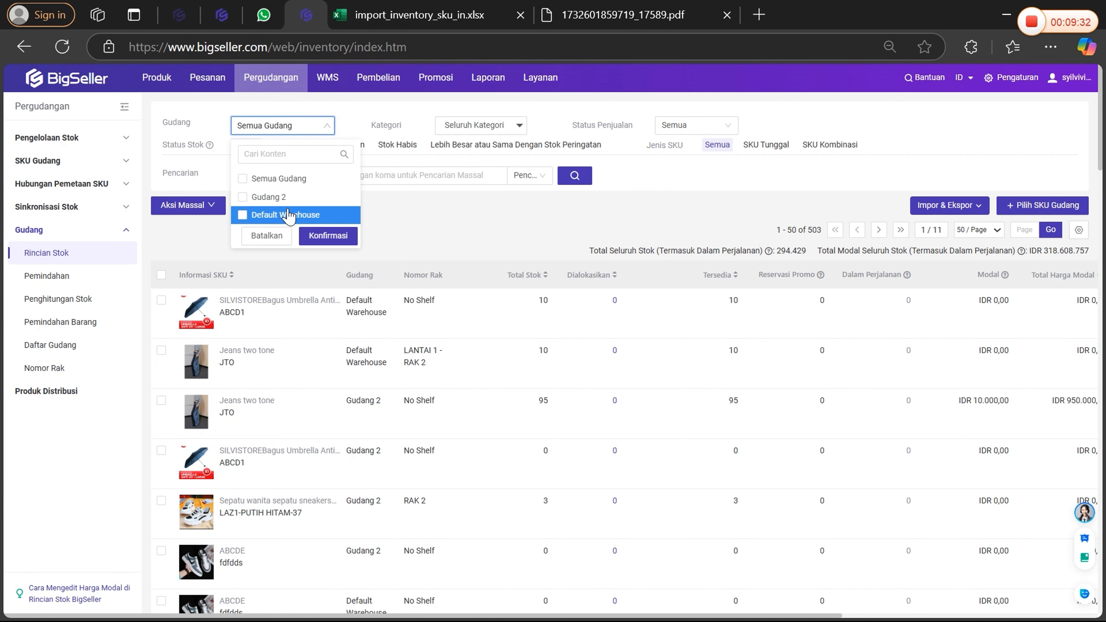
{"action": "left_click", "coordinate": [269, 197]}
{"action": "left_click", "coordinate": [328, 236]}
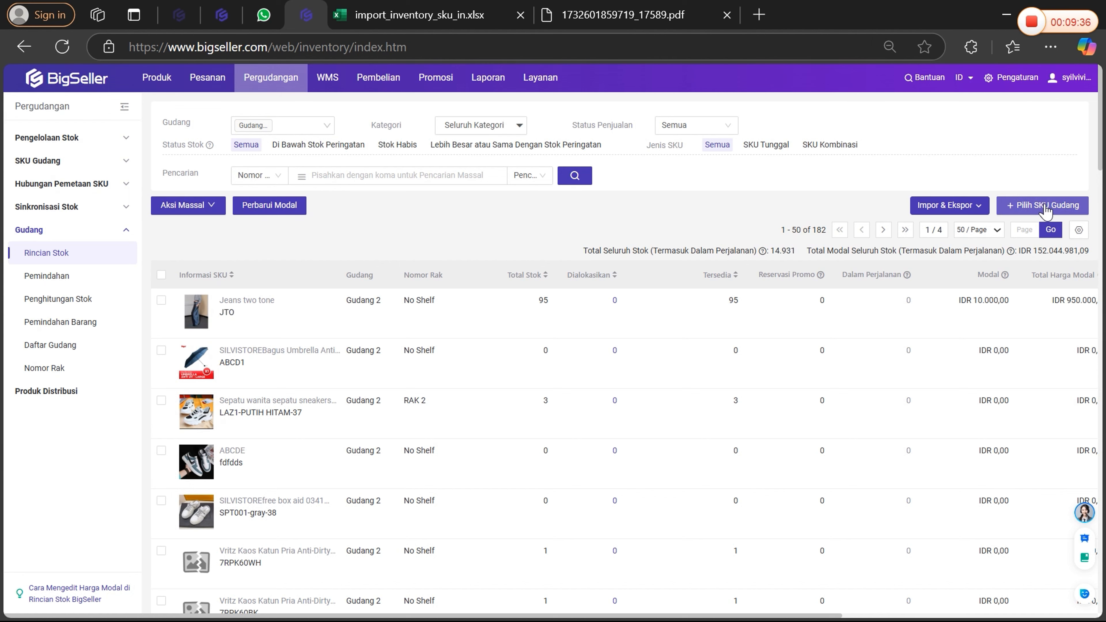
Search for the SKU jto in the Pilih SKU Gudang dialog for Gudang 2, clear the search and cancel.
{"action": "left_click", "coordinate": [1046, 207]}
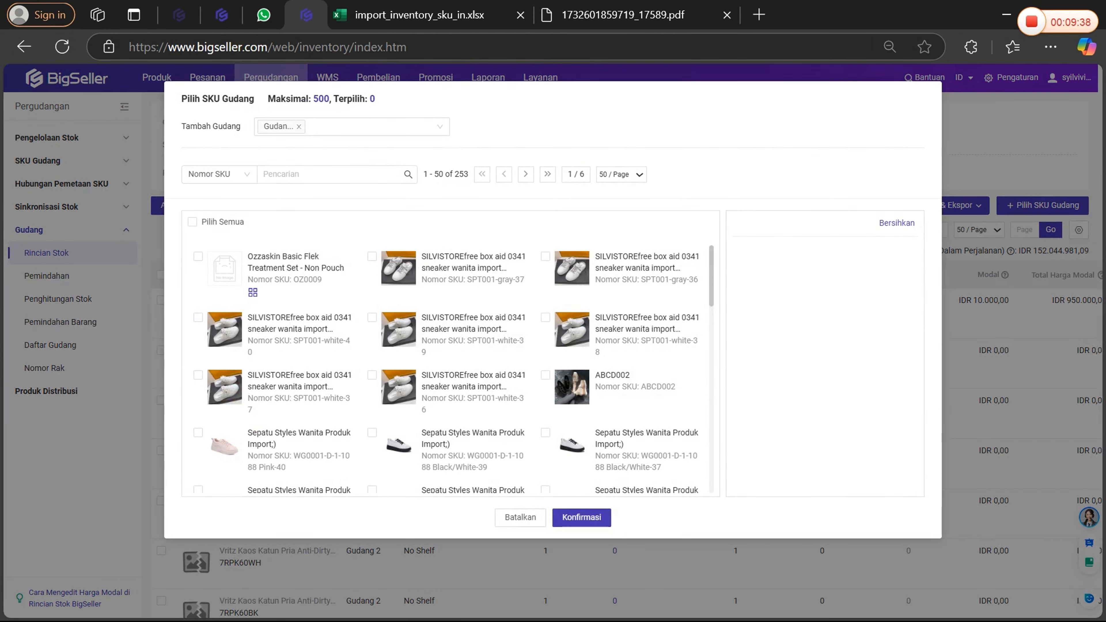
{"action": "left_click", "coordinate": [326, 175]}
{"action": "type", "text": "jto"}
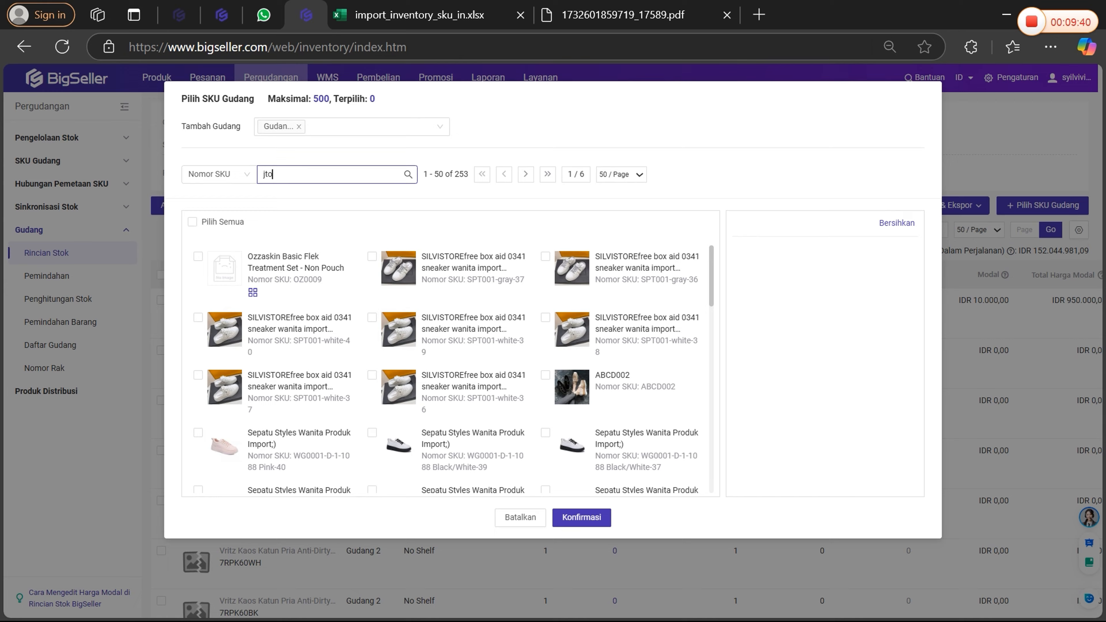
{"action": "key", "text": "Return"}
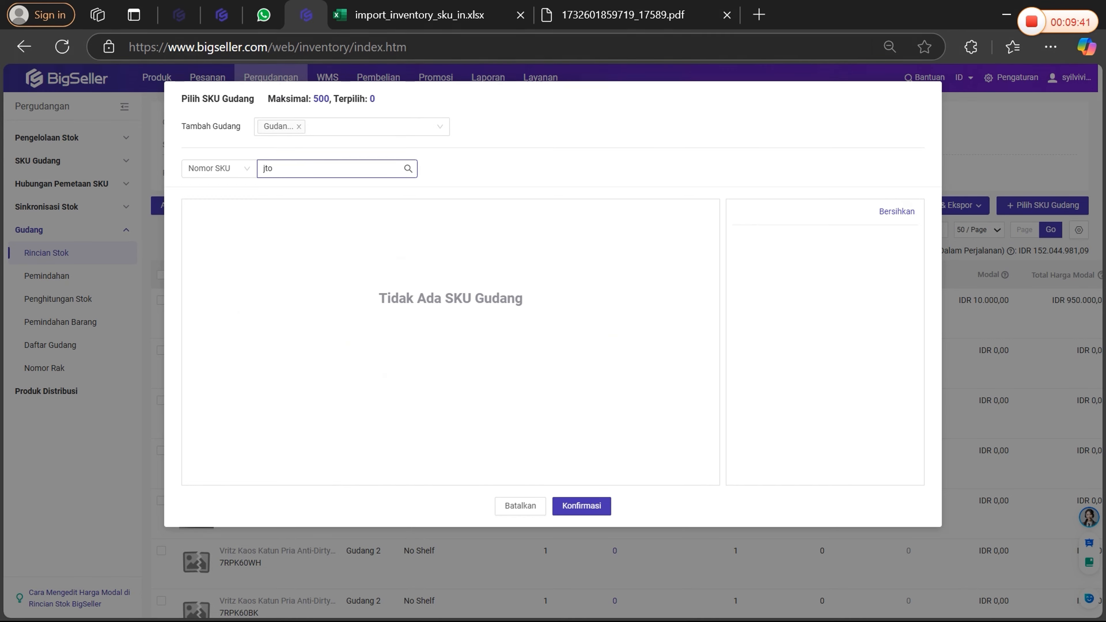
{"action": "left_click", "coordinate": [223, 172]}
{"action": "left_click_drag", "start_coordinate": [280, 172], "coordinate": [238, 172]}
{"action": "key", "text": "BackSpace"}
{"action": "left_click", "coordinate": [511, 514]}
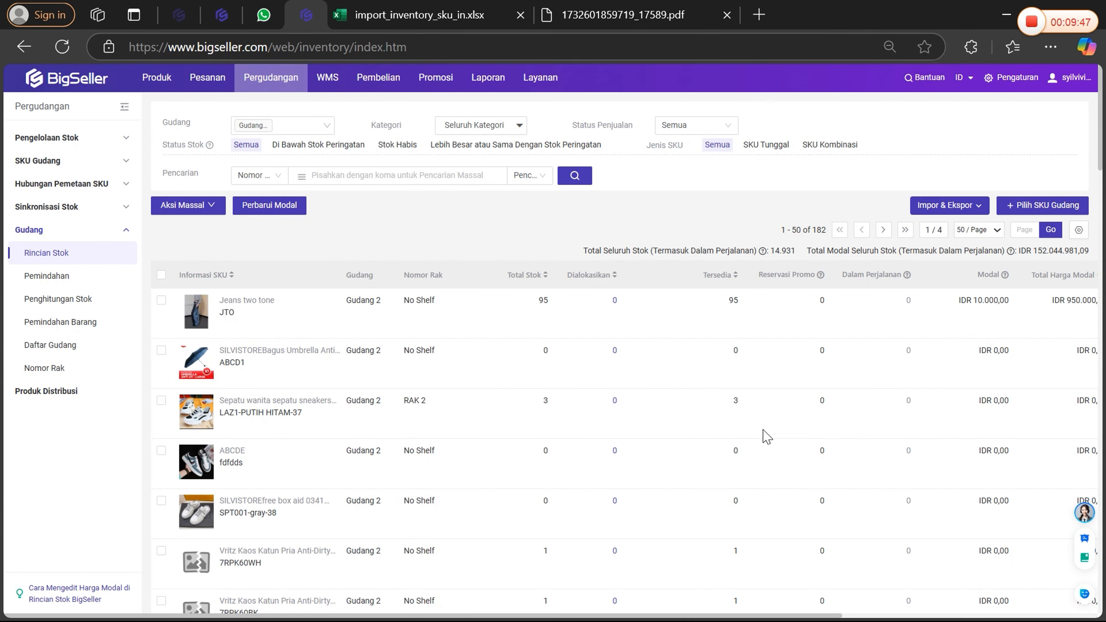
Examine the Gudang 2 stock list, its total stock figure with the explanatory note, and its total stock cost.
{"action": "scroll", "coordinate": [452, 338], "scroll_direction": "down", "scroll_amount": 3}
{"action": "scroll", "coordinate": [457, 339], "scroll_direction": "up", "scroll_amount": 3}
{"action": "scroll", "coordinate": [533, 312], "scroll_direction": "down", "scroll_amount": 5}
{"action": "scroll", "coordinate": [534, 313], "scroll_direction": "up", "scroll_amount": 5}
{"action": "left_click_drag", "start_coordinate": [581, 252], "coordinate": [757, 251]}
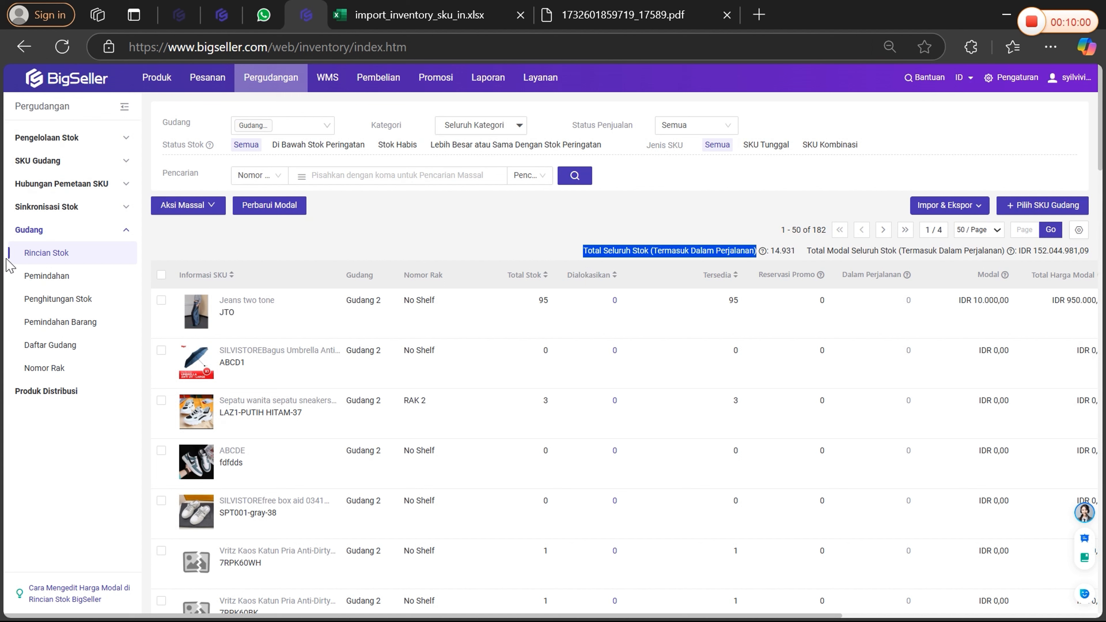
{"action": "left_click", "coordinate": [609, 258]}
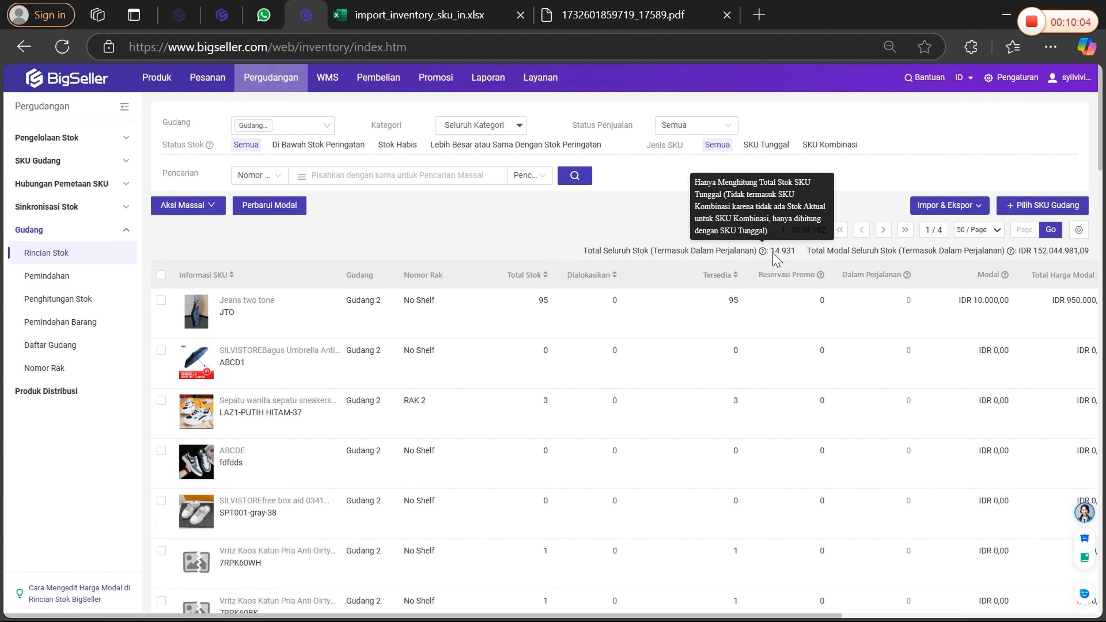
{"action": "left_click_drag", "start_coordinate": [770, 254], "coordinate": [799, 254]}
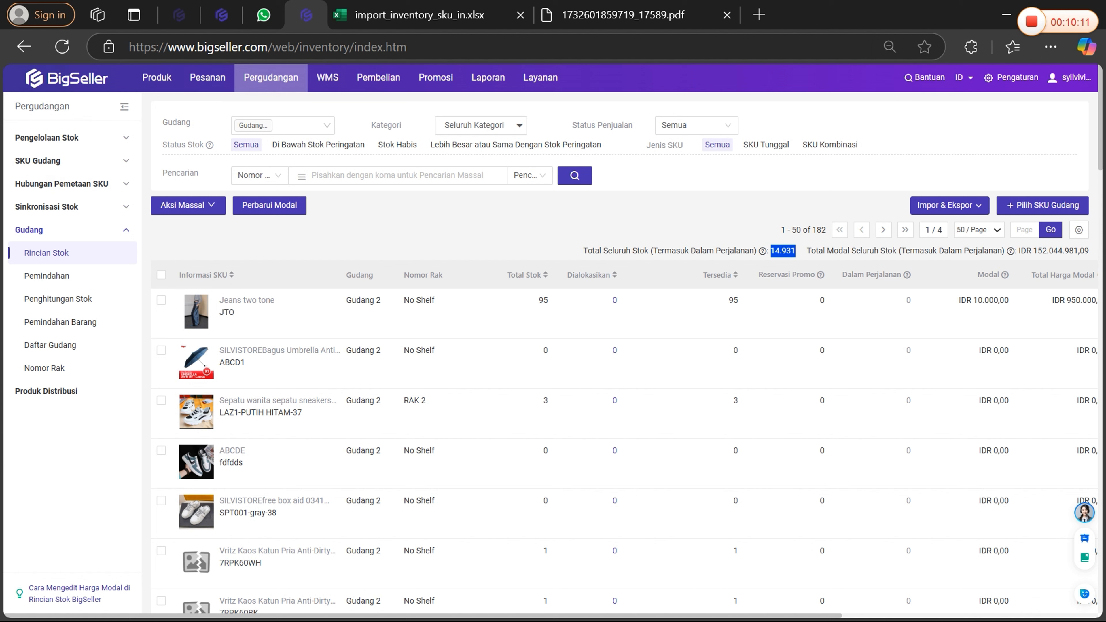
{"action": "left_click_drag", "start_coordinate": [807, 251], "coordinate": [1084, 251]}
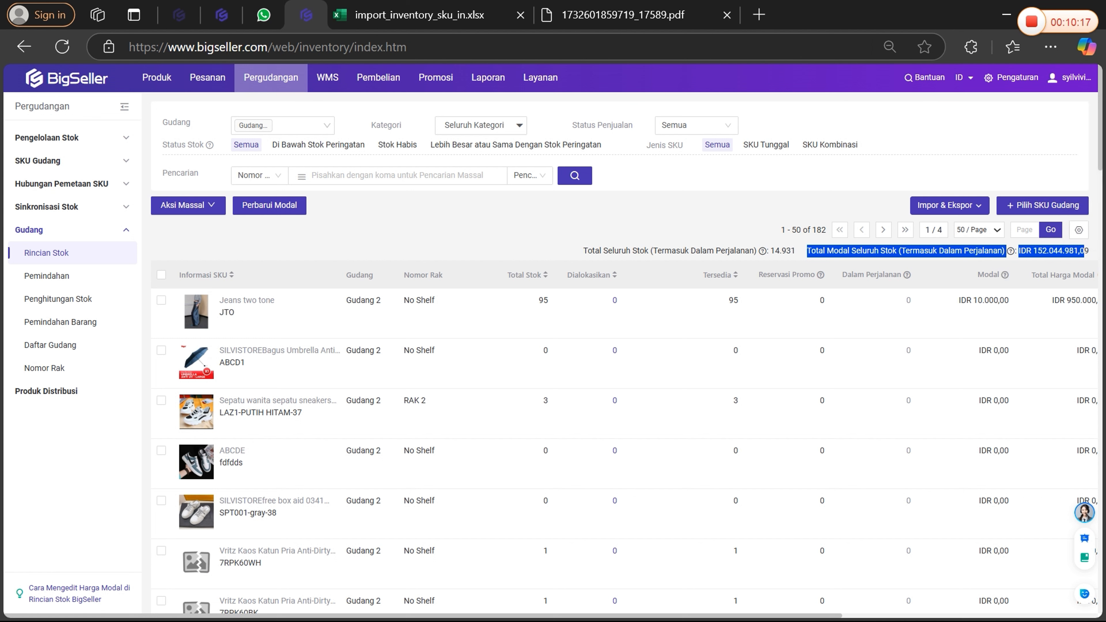
{"action": "left_click", "coordinate": [845, 189]}
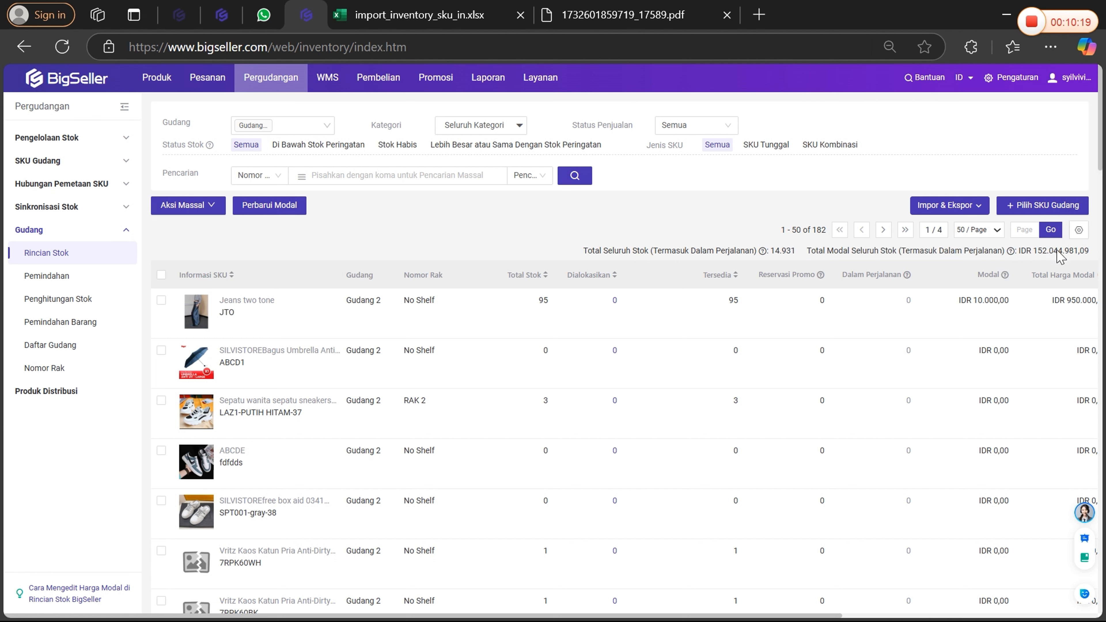
Examine the Gudang 2 stock list from its first rows down to the stock and cost totals at its end.
{"action": "scroll", "coordinate": [896, 322], "scroll_direction": "down", "scroll_amount": 5}
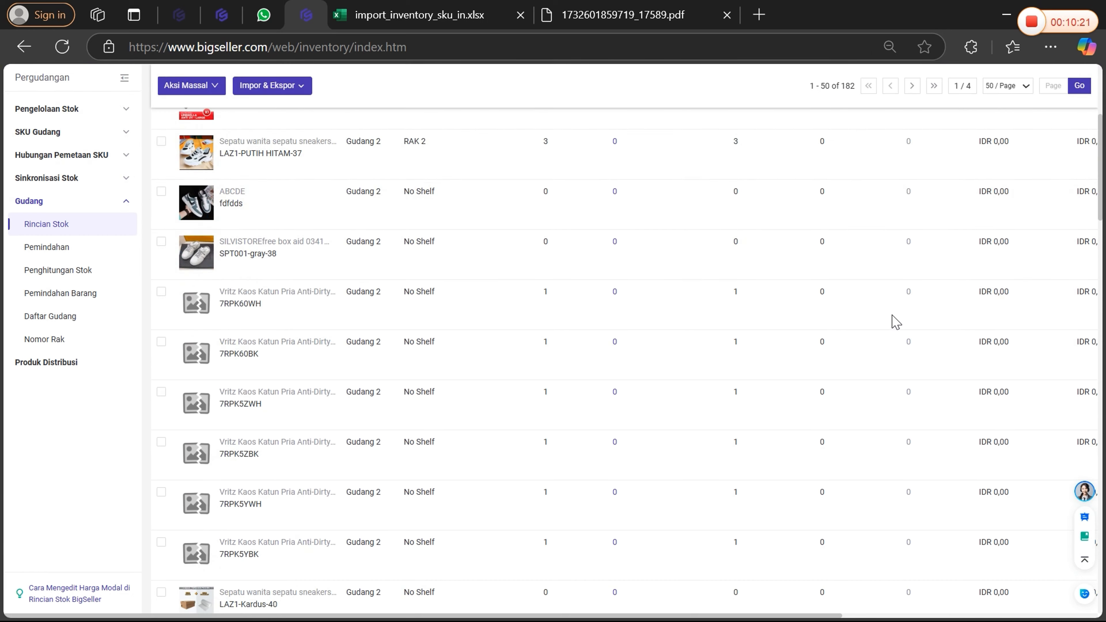
{"action": "scroll", "coordinate": [895, 321], "scroll_direction": "up", "scroll_amount": 5}
{"action": "scroll", "coordinate": [895, 318], "scroll_direction": "right", "scroll_amount": 2}
{"action": "scroll", "coordinate": [897, 314], "scroll_direction": "left", "scroll_amount": 2}
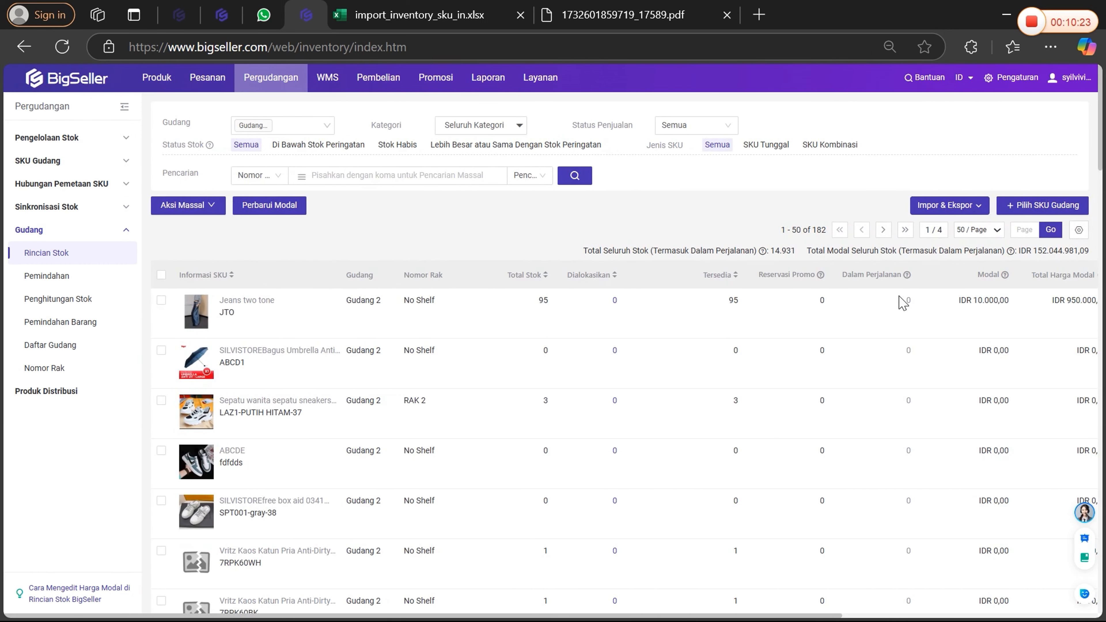
{"action": "scroll", "coordinate": [902, 304], "scroll_direction": "down", "scroll_amount": 20}
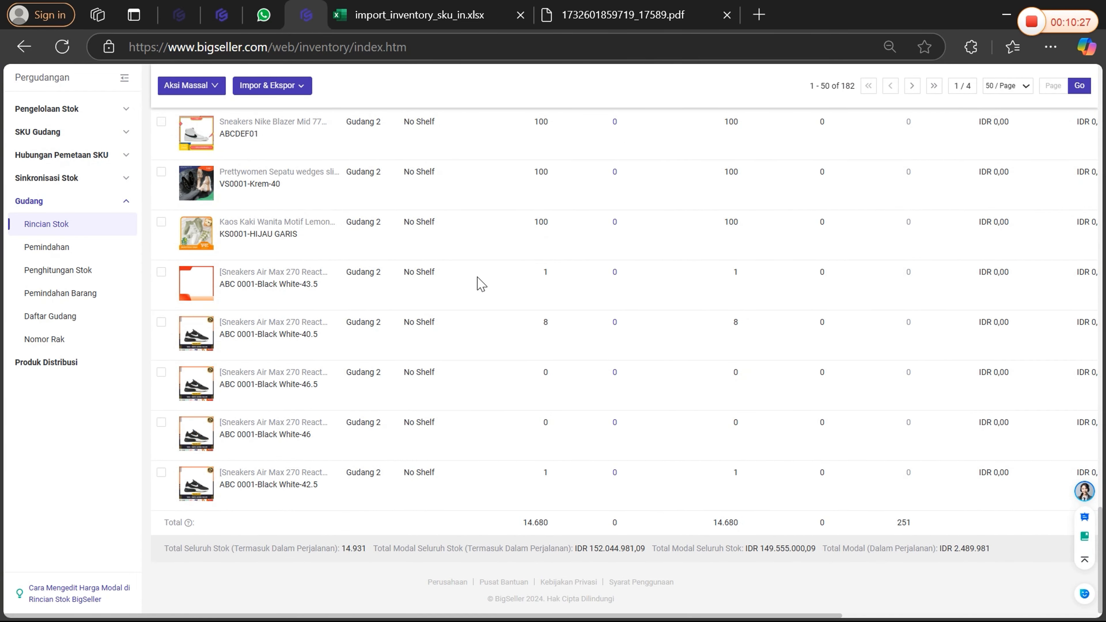
{"action": "scroll", "coordinate": [495, 289], "scroll_direction": "up", "scroll_amount": 20}
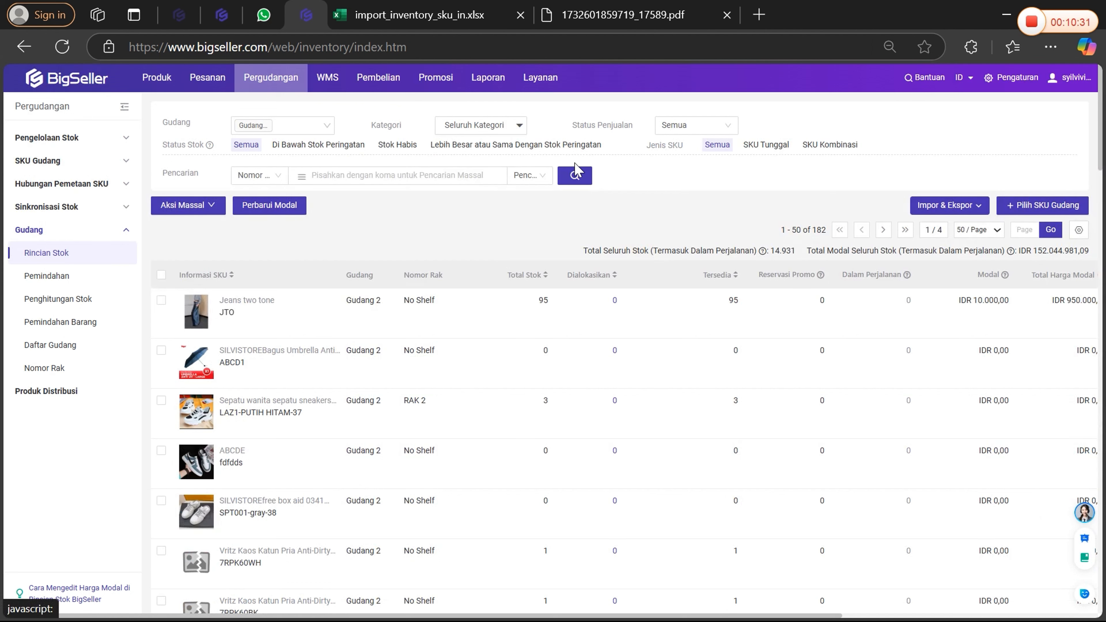
View the product category filter choices, close them without selecting one, and open the Hubungi Kami contact options.
{"action": "left_click", "coordinate": [494, 126]}
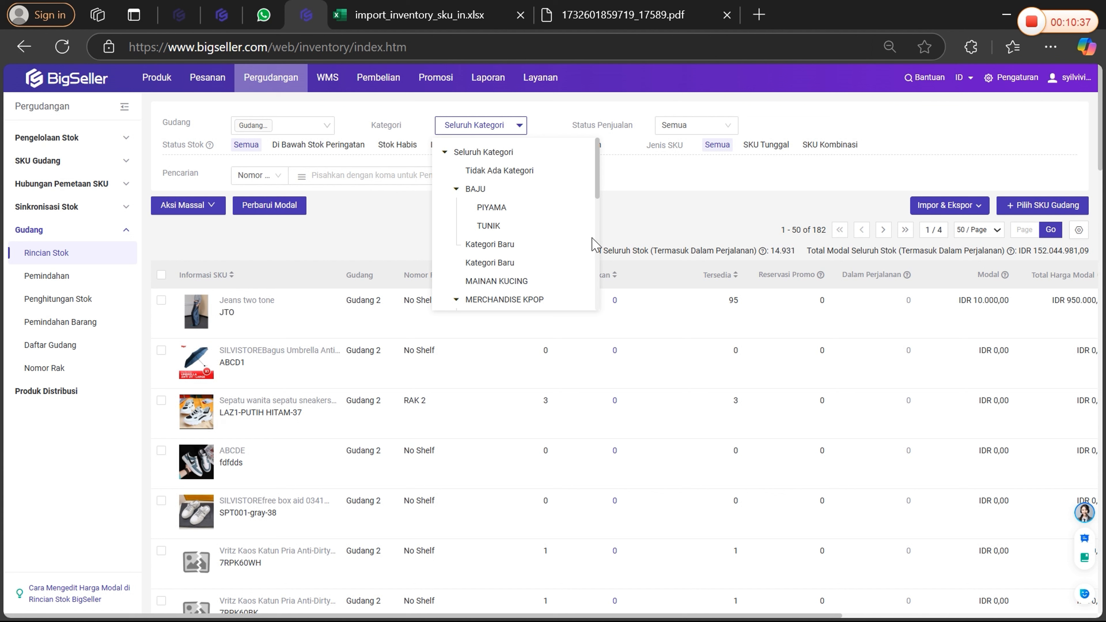
{"action": "left_click", "coordinate": [670, 215]}
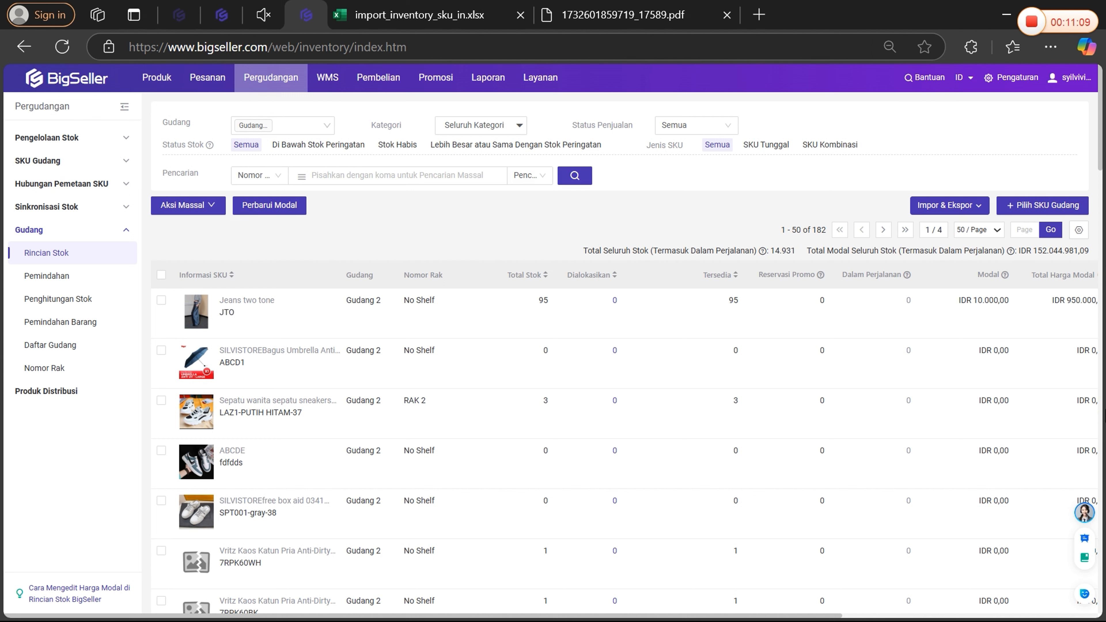
{"action": "left_click", "coordinate": [1085, 514]}
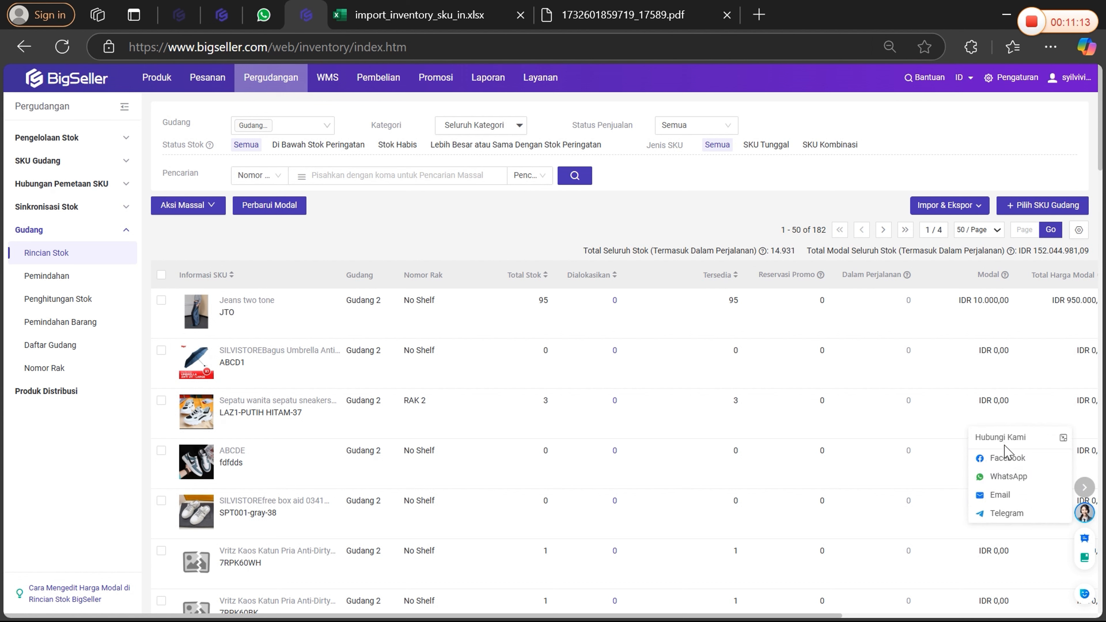